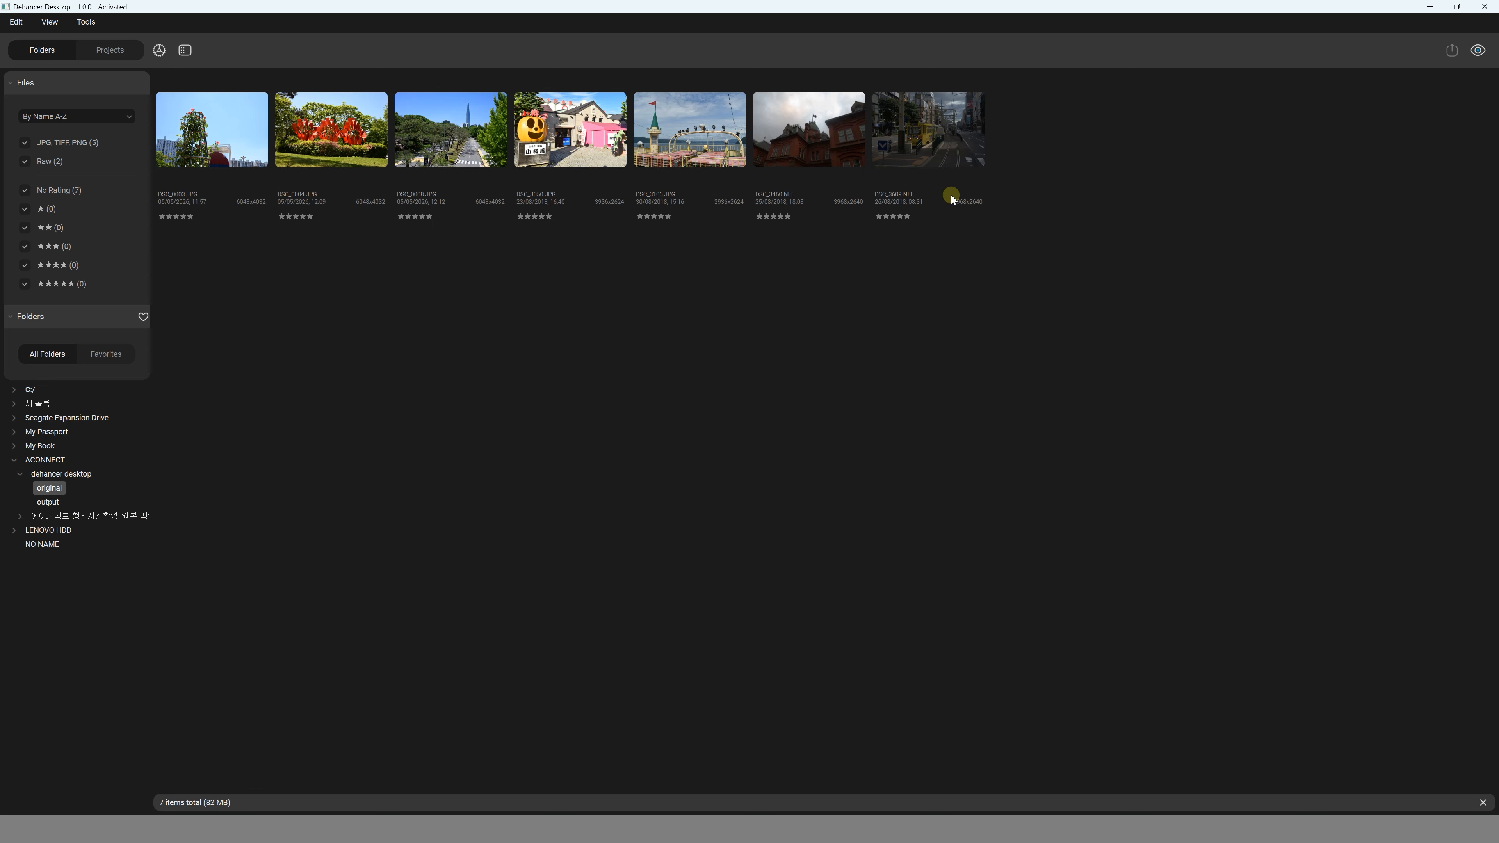
Open the raw photo DSC_3609.NEF for editing
double_click(948, 152)
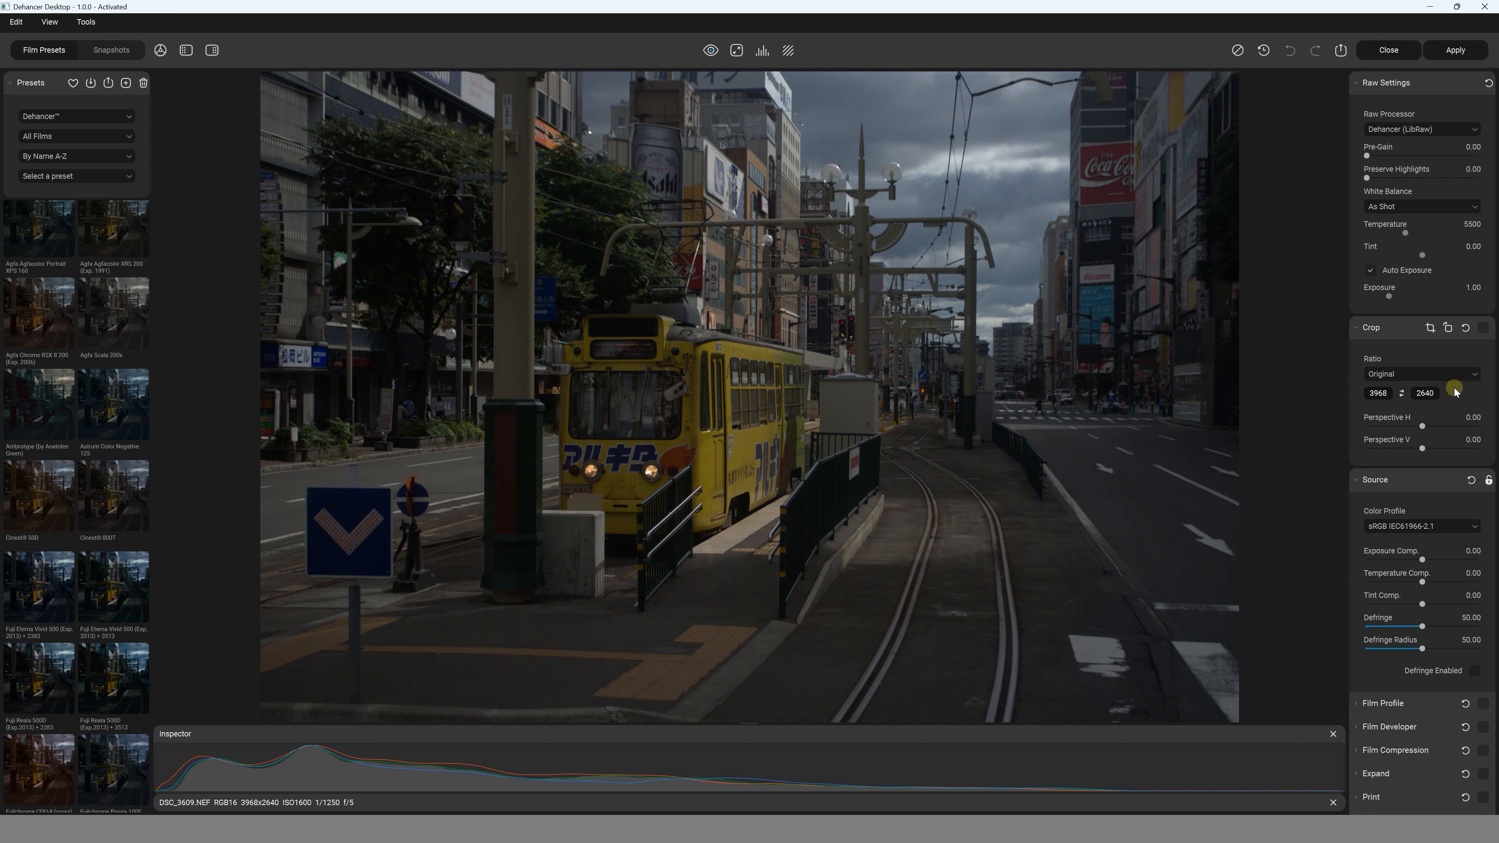
scroll(1454, 390, "down", 4)
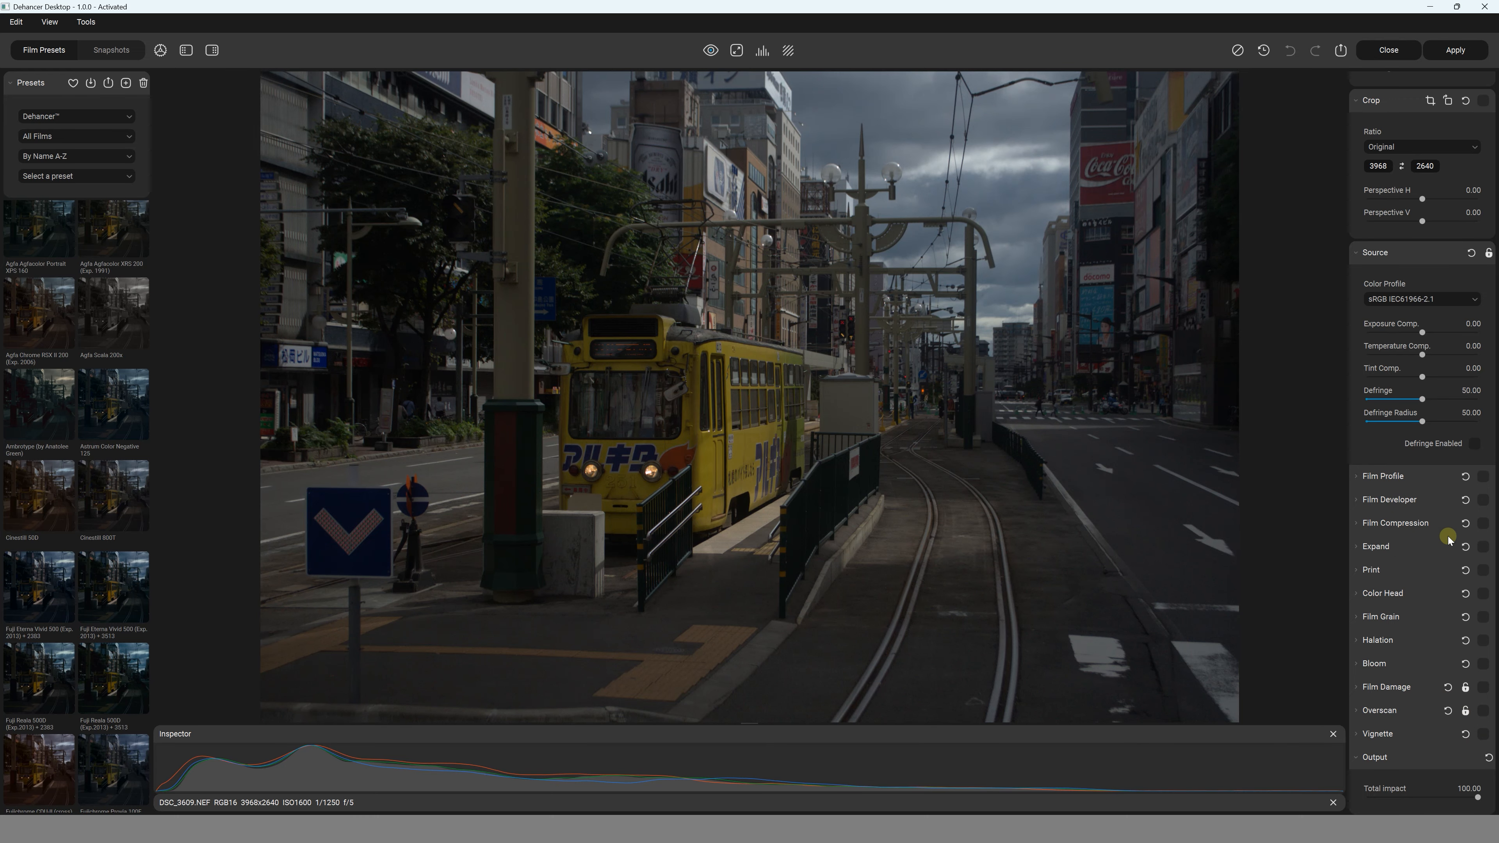
left_click(1482, 476)
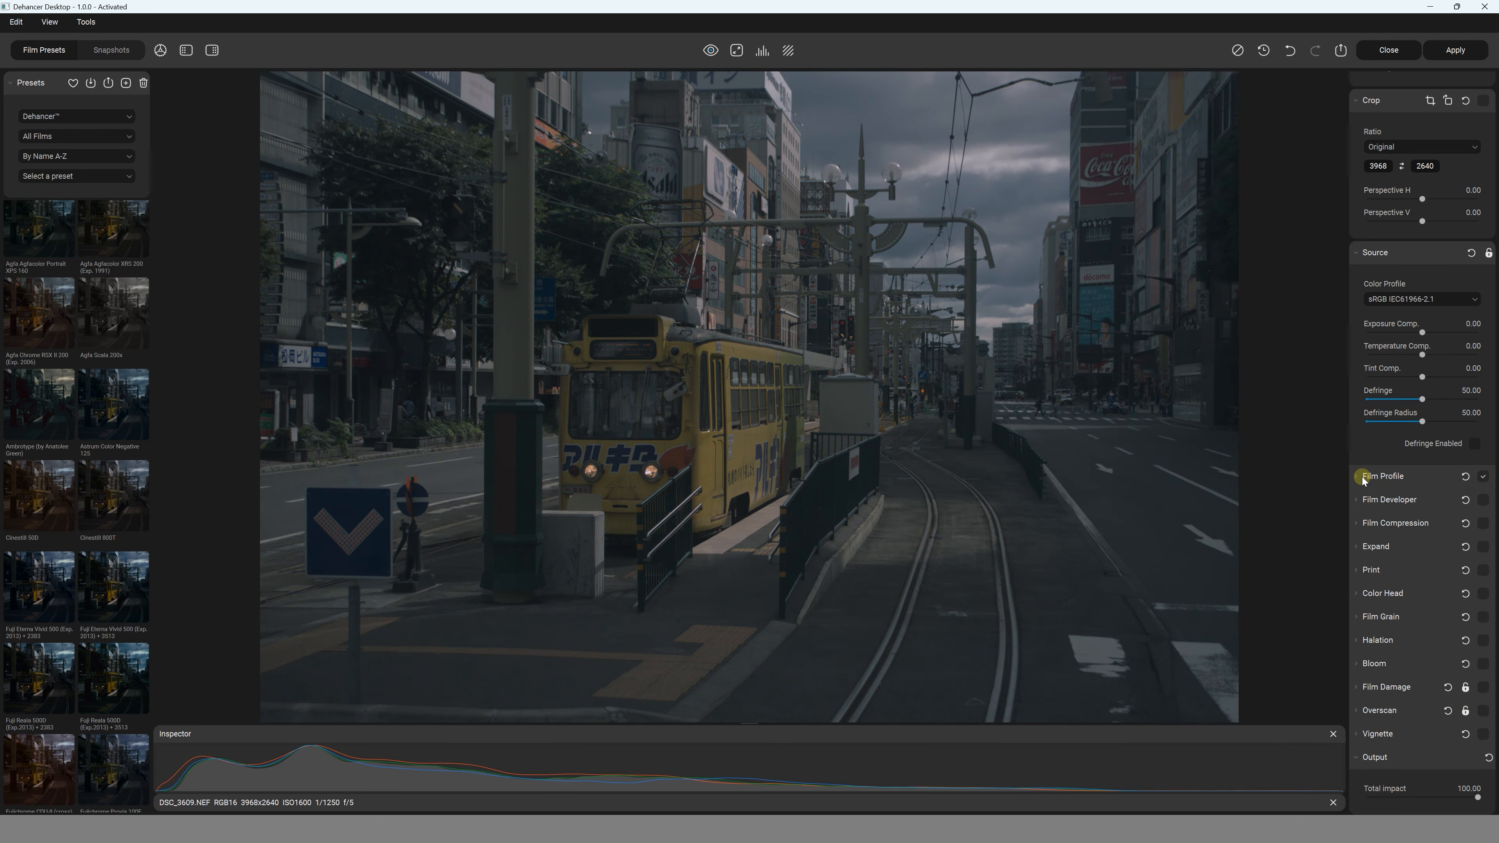
left_click(1363, 480)
left_click(1483, 477)
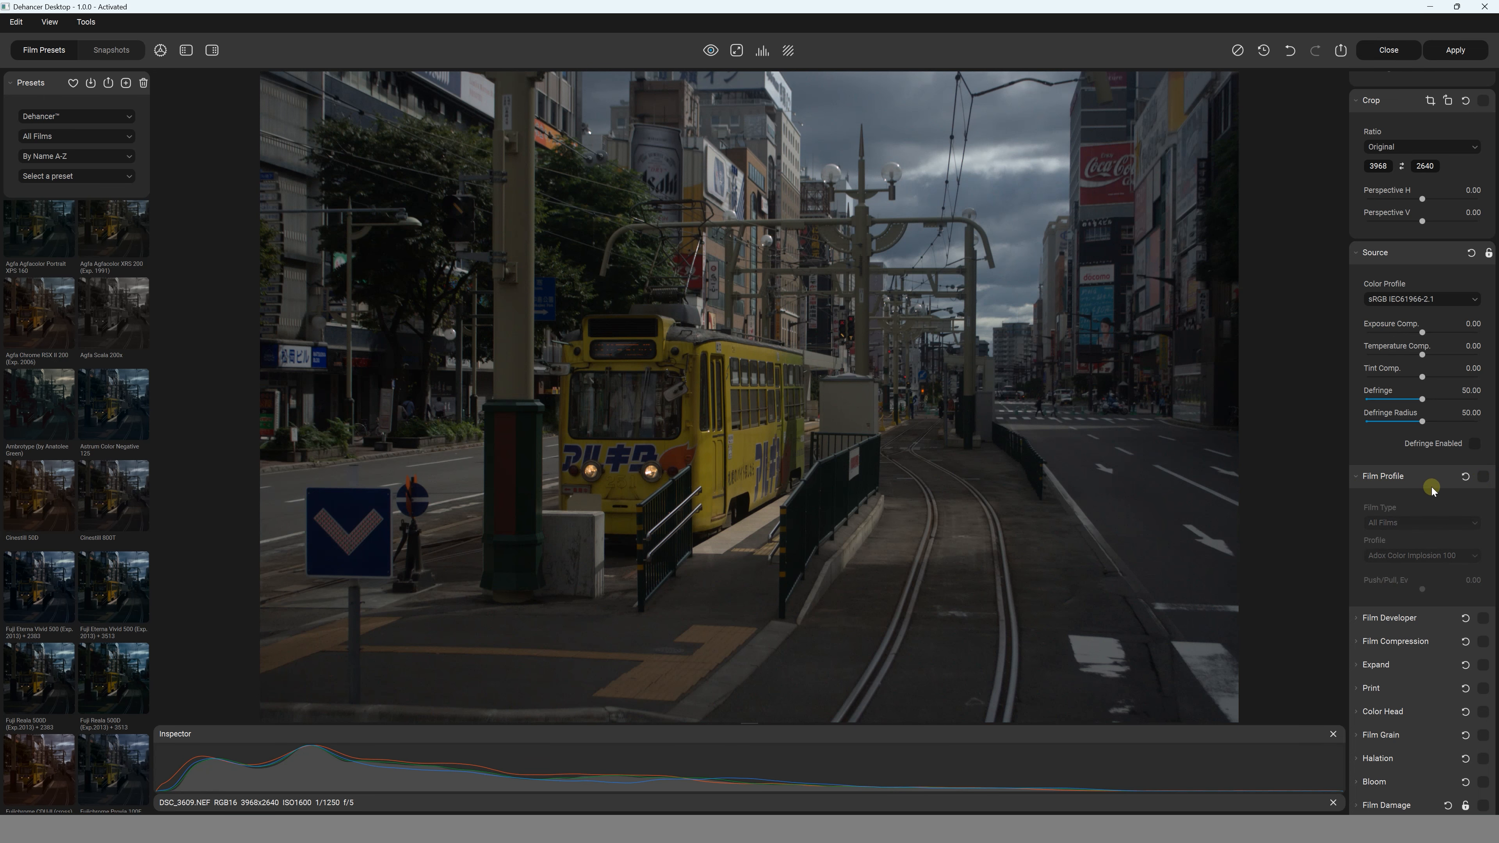
left_click(1356, 477)
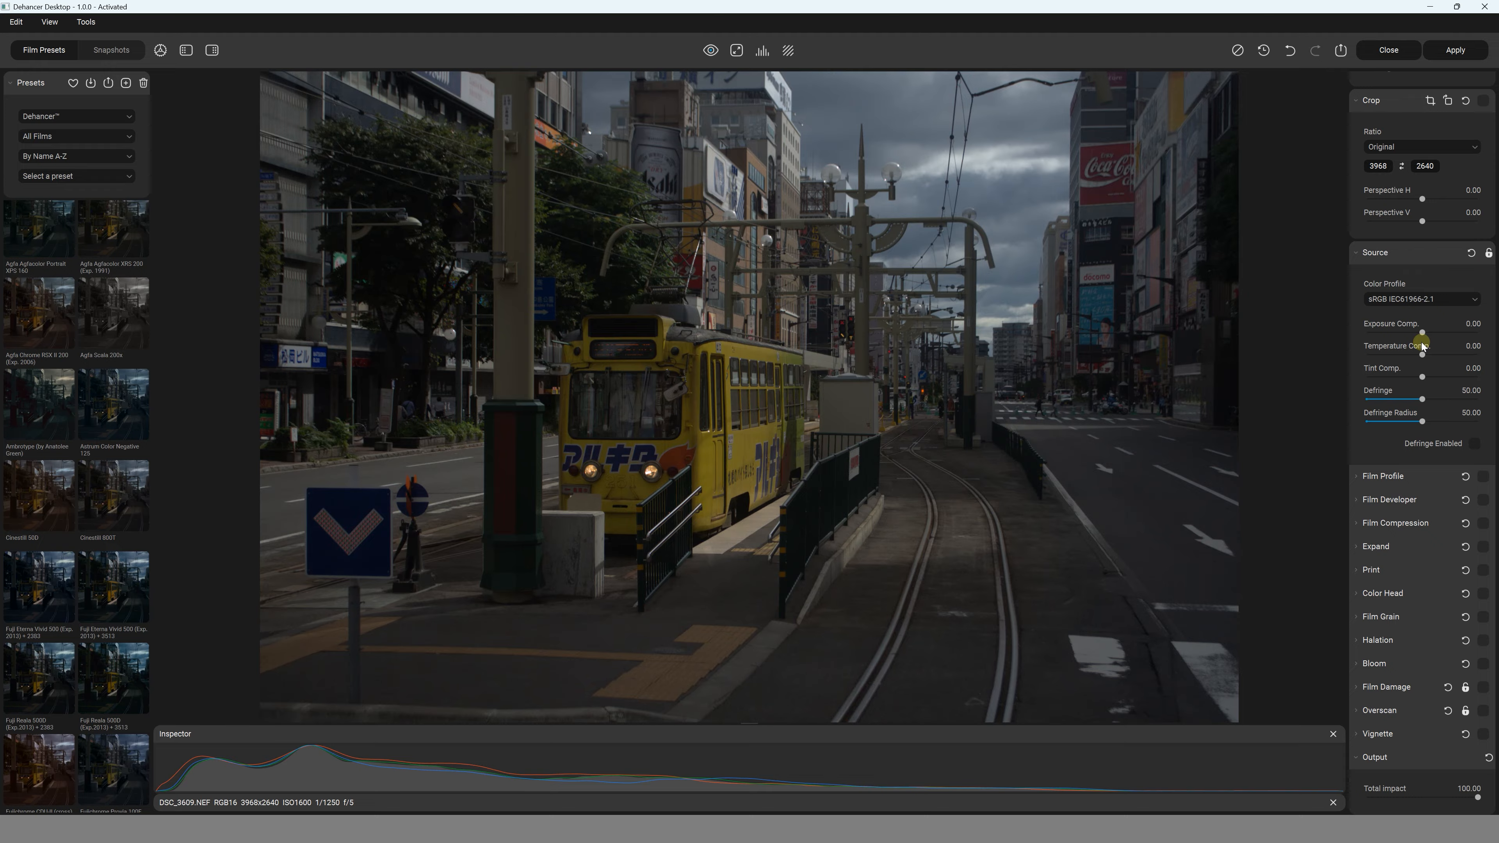
Raise the source's Exposure Comp. to 0.60 and enable the Film Profile with its settings expanded
left_click_drag(1422, 332, 1433, 335)
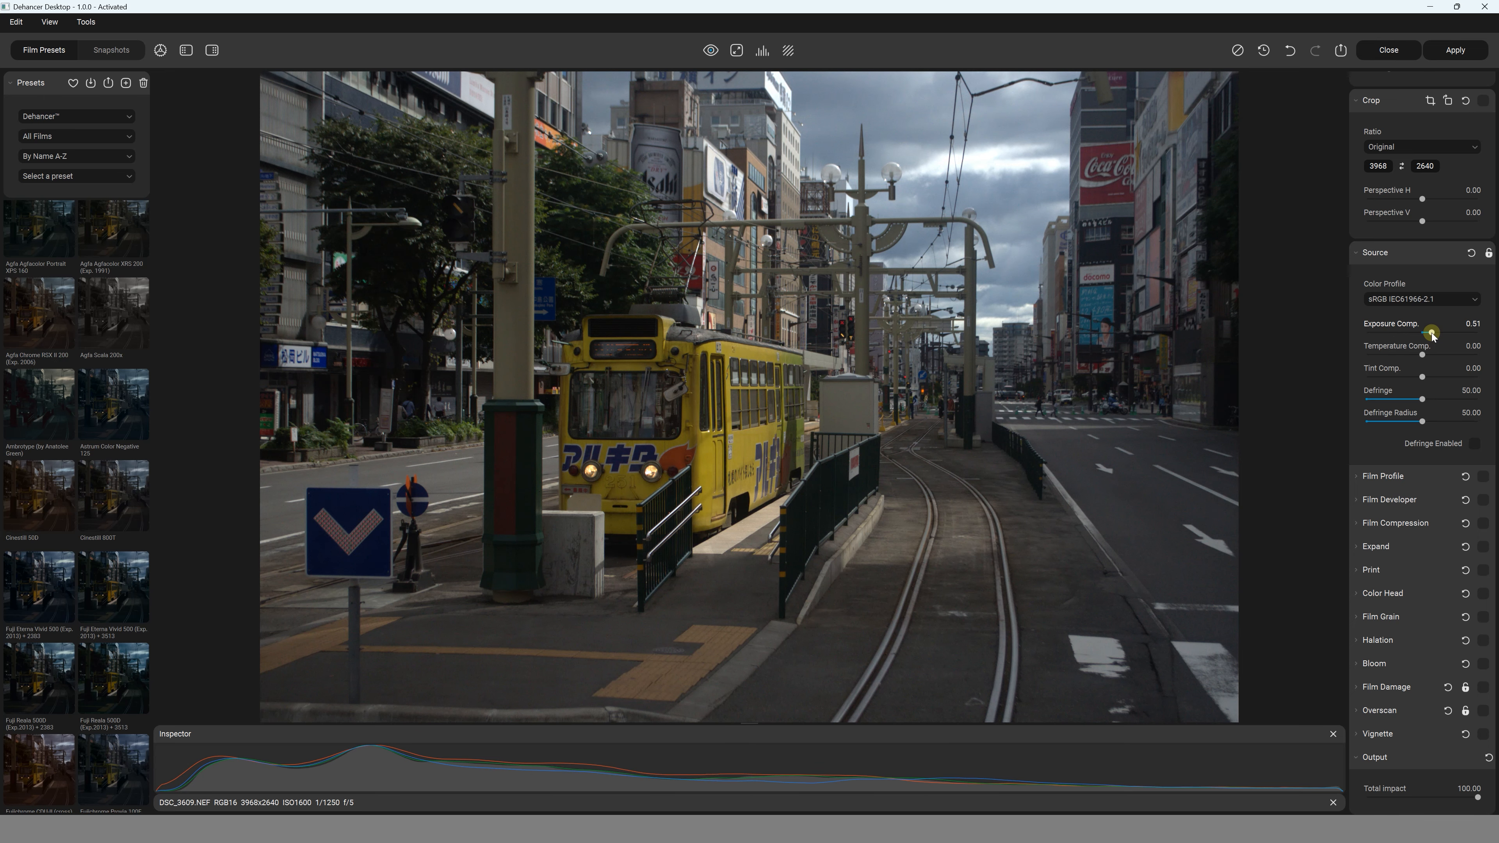
left_click_drag(1433, 334, 1435, 335)
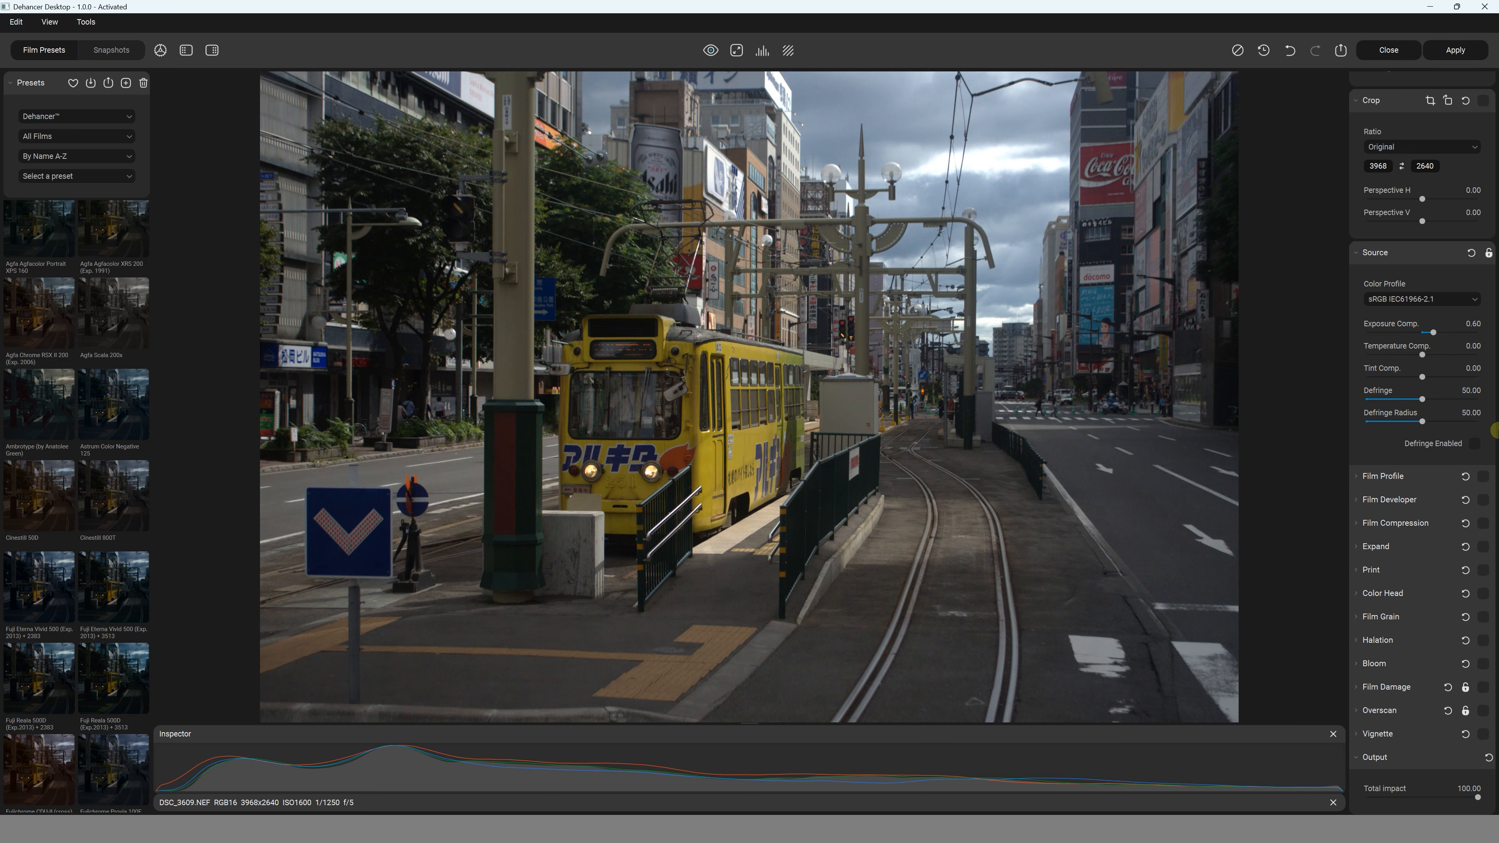
left_click(1360, 477)
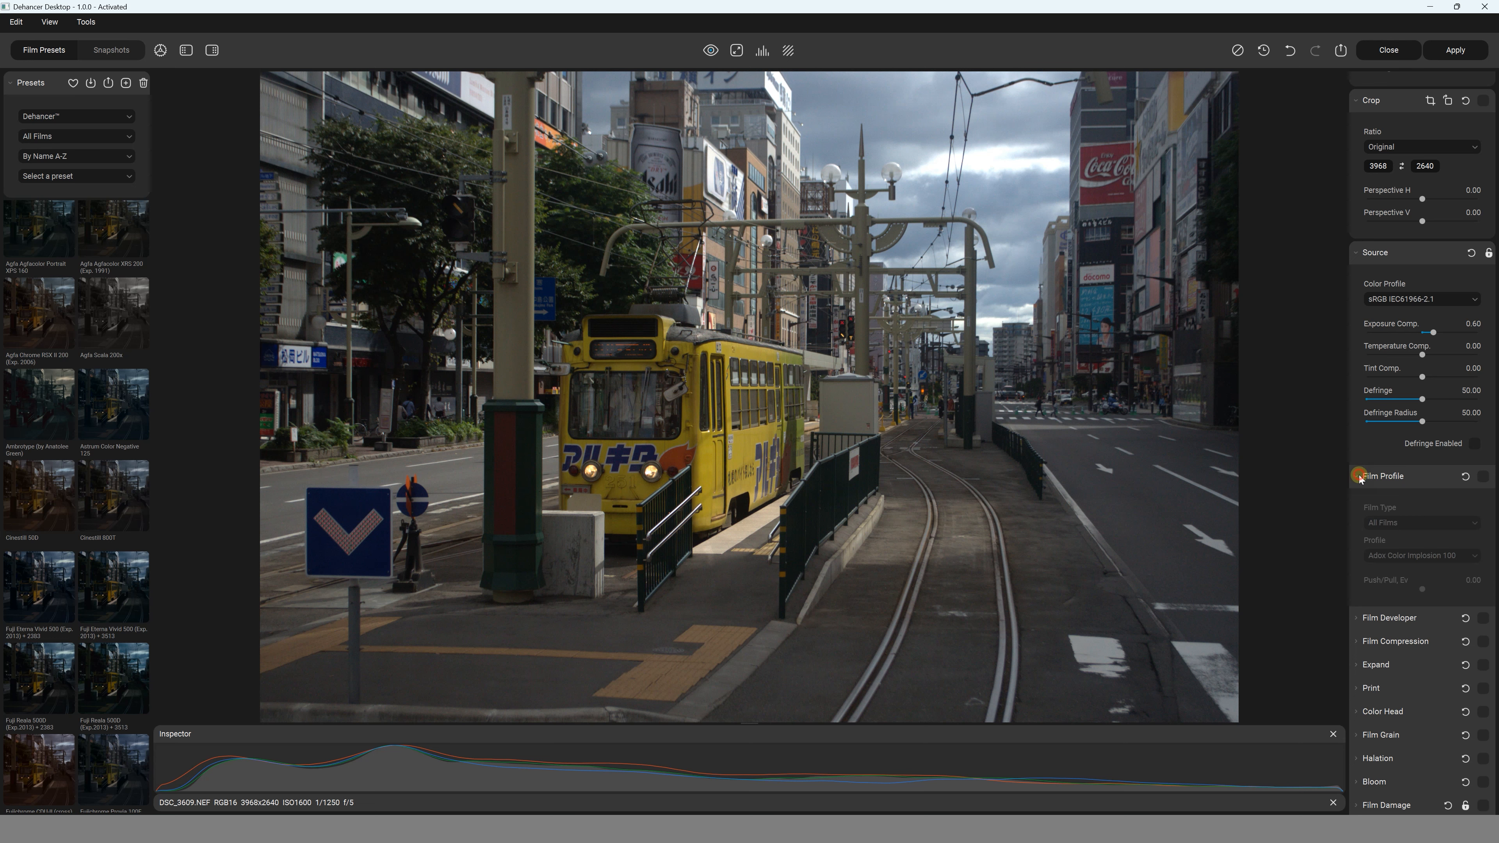
left_click(1483, 477)
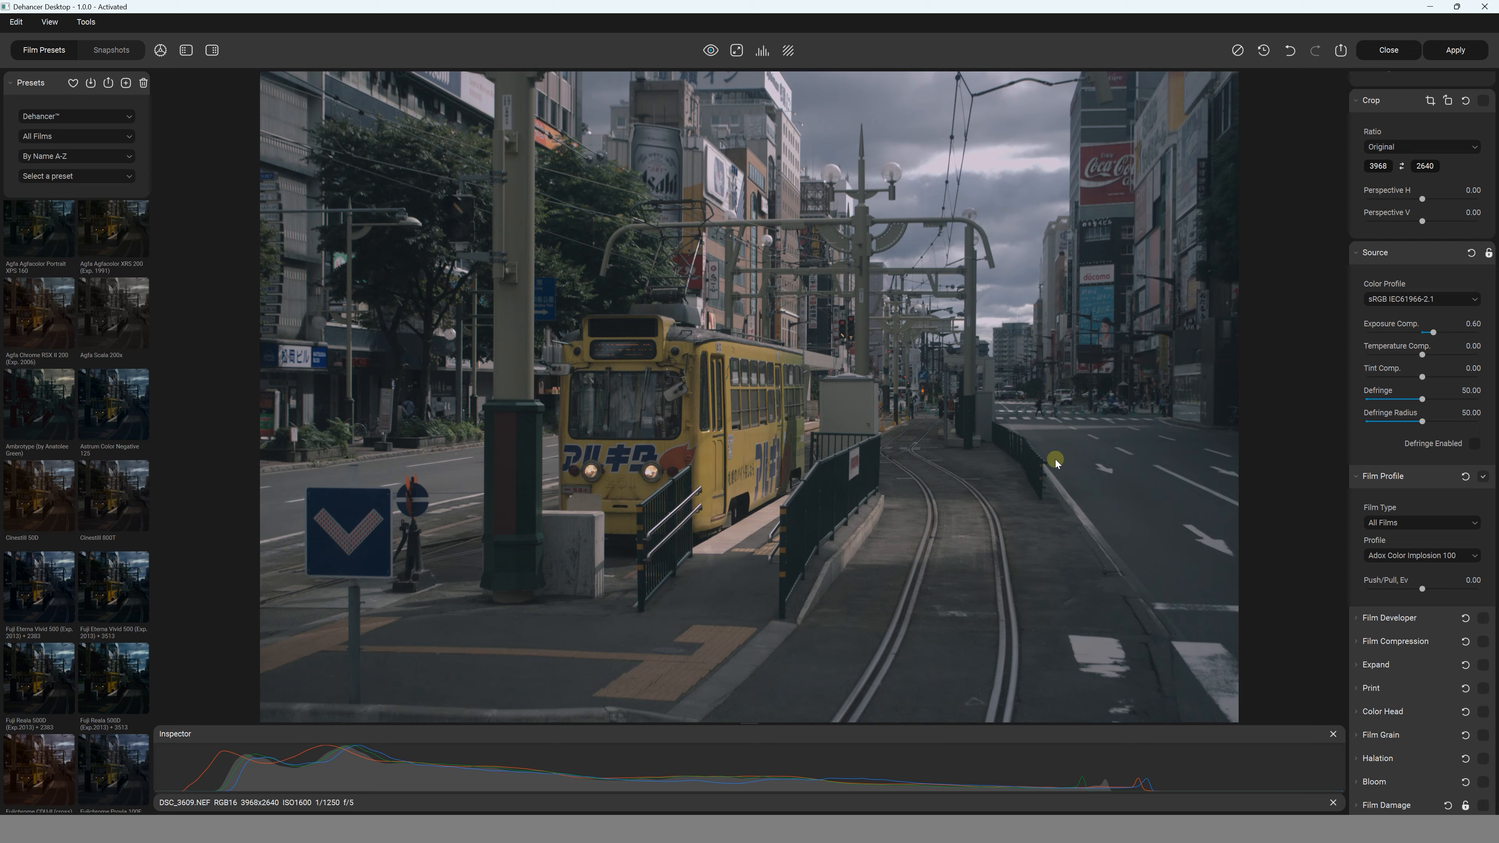
Set the film profile to Kodak Gold 200
left_click(1416, 558)
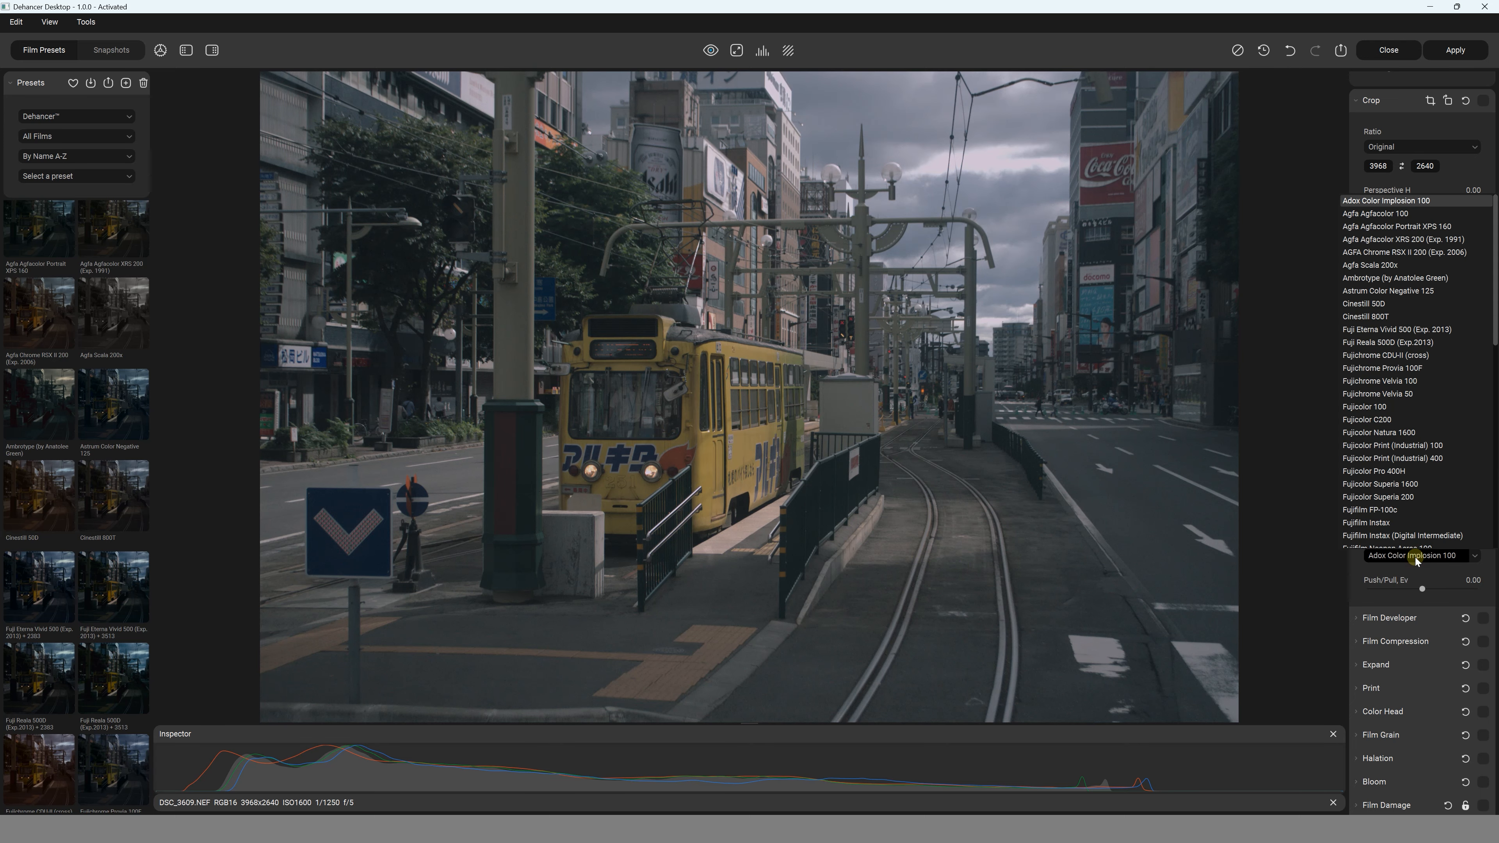
scroll(1412, 475, "down", 1)
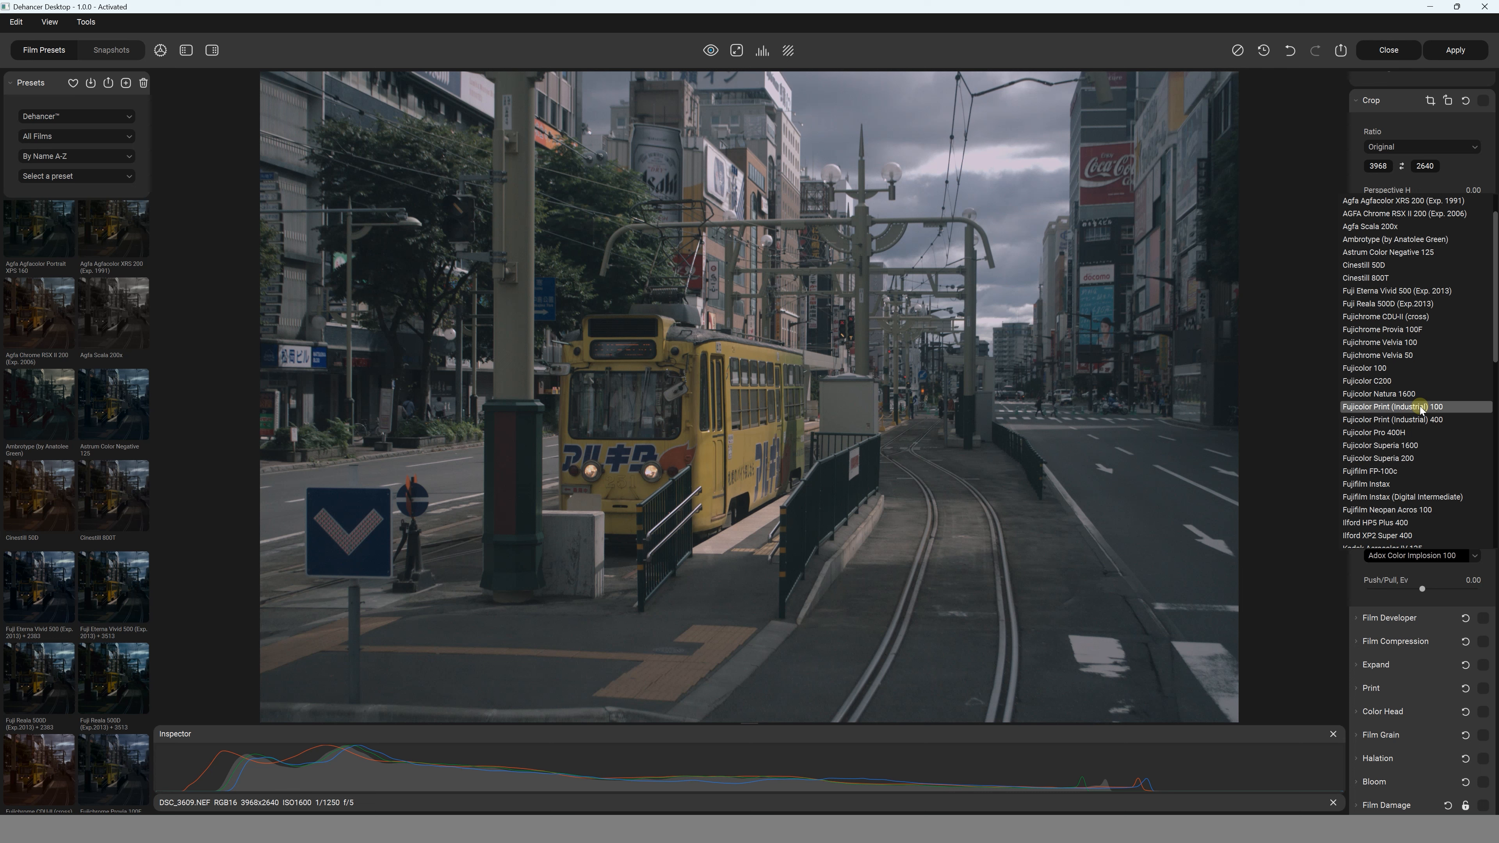
scroll(1423, 399, "up", 1)
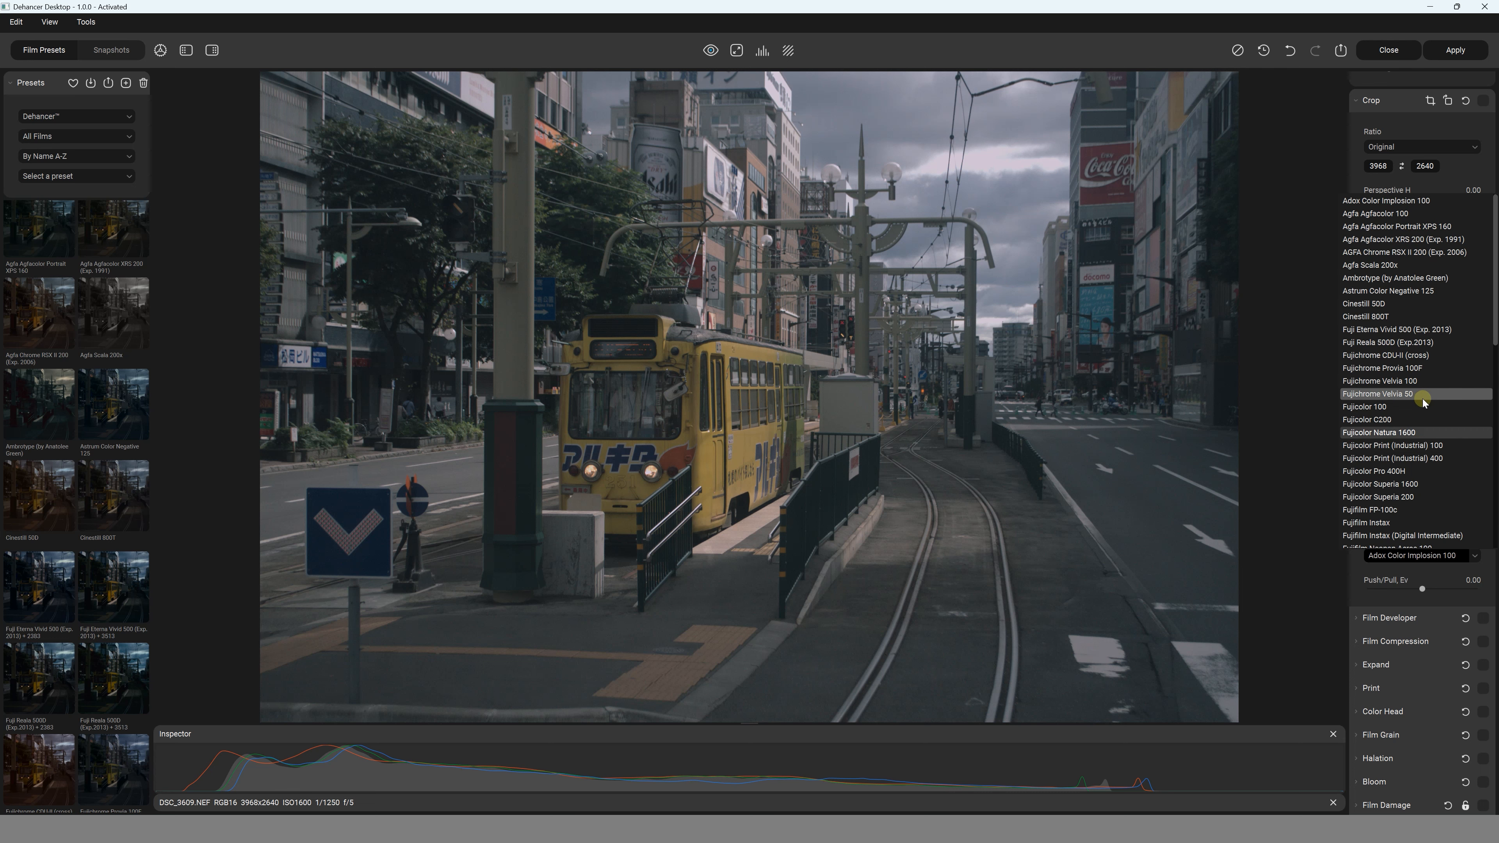
scroll(1423, 399, "down", 1)
scroll(1423, 399, "down", 4)
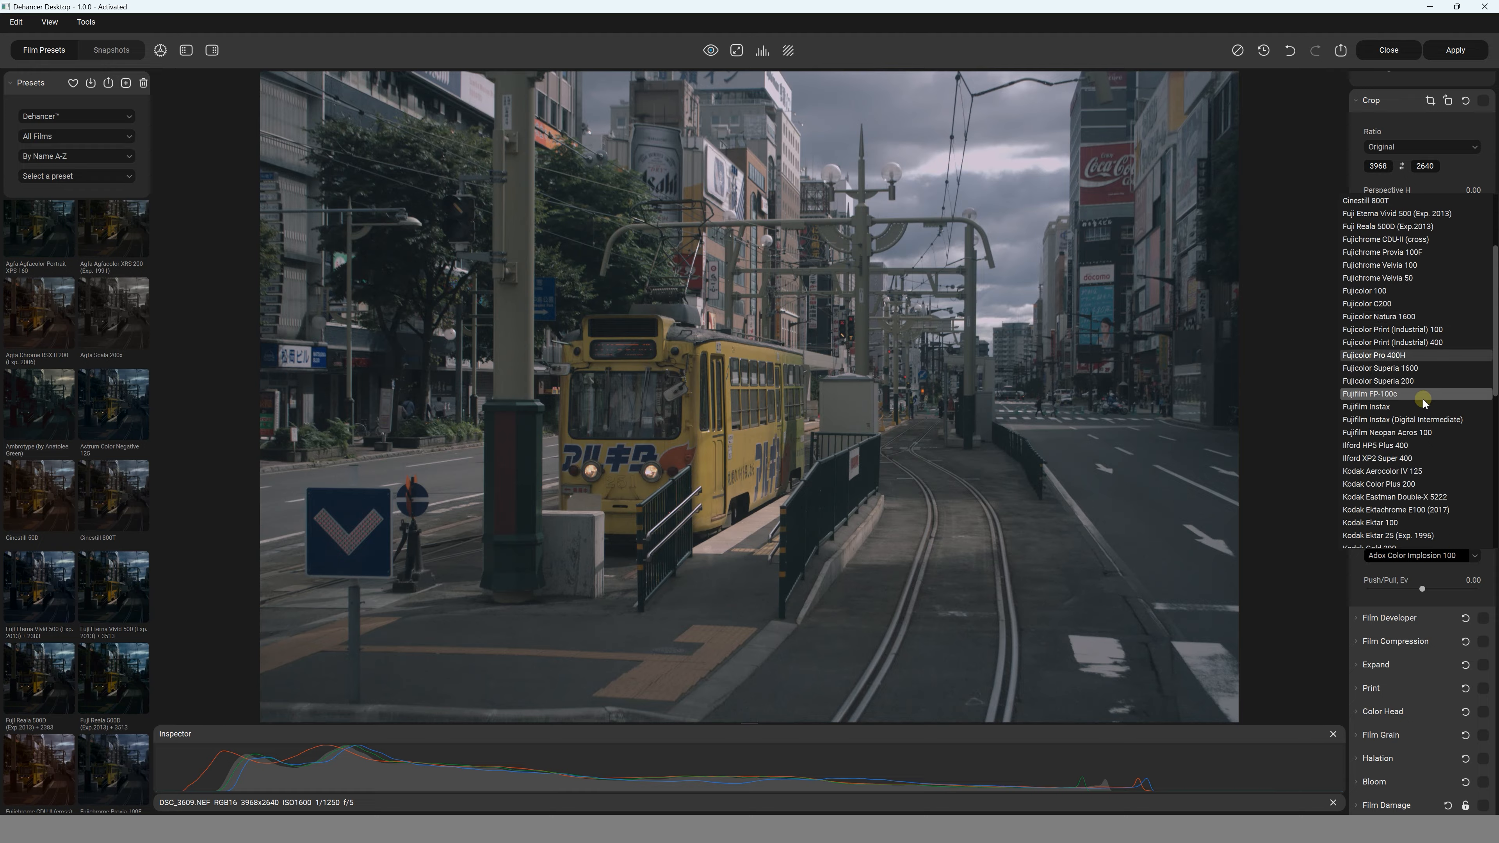
scroll(1423, 399, "down", 2)
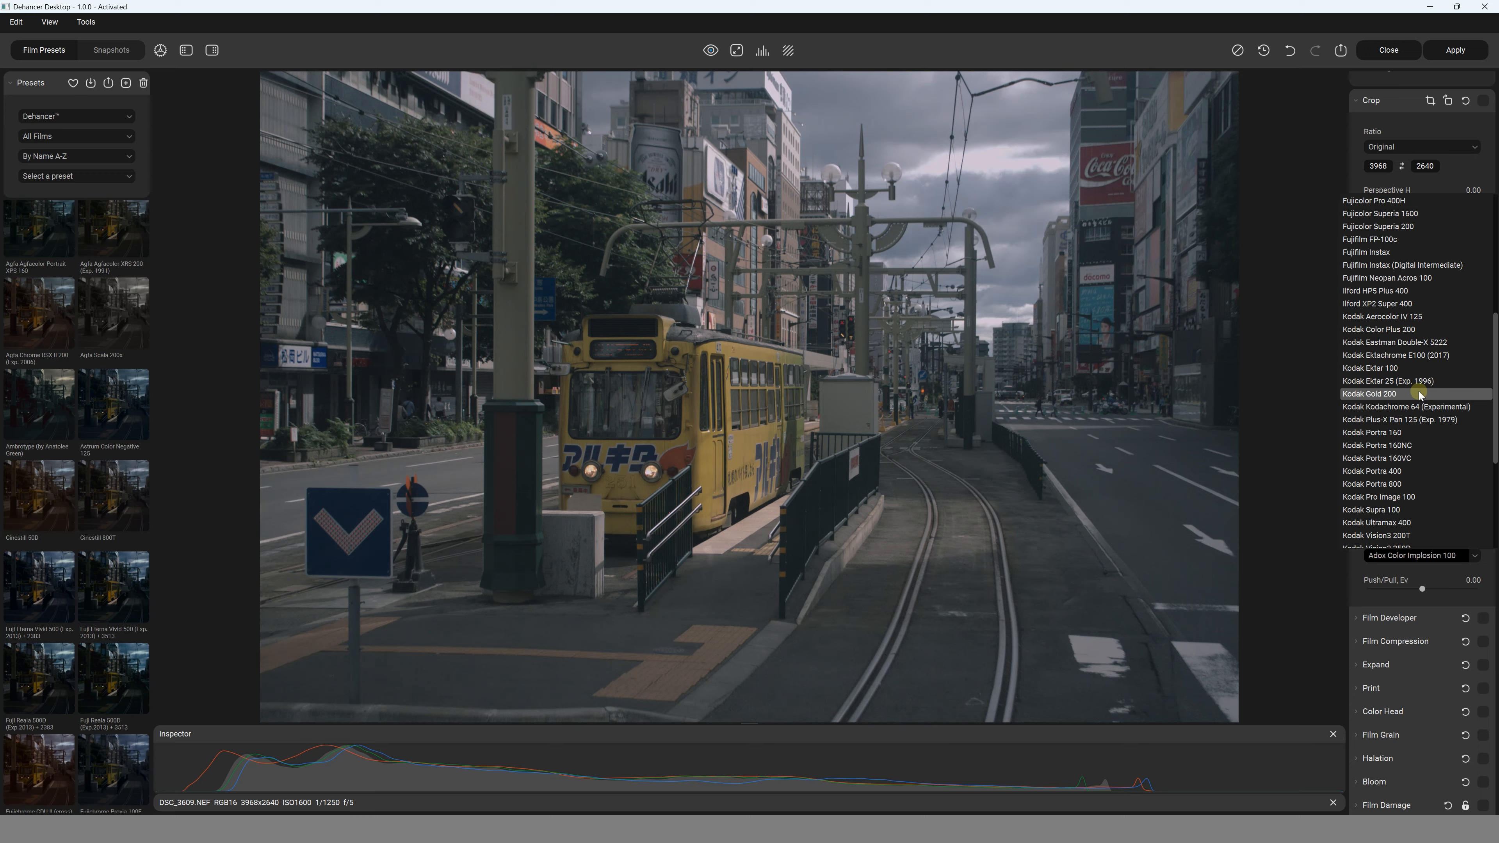
left_click(1418, 392)
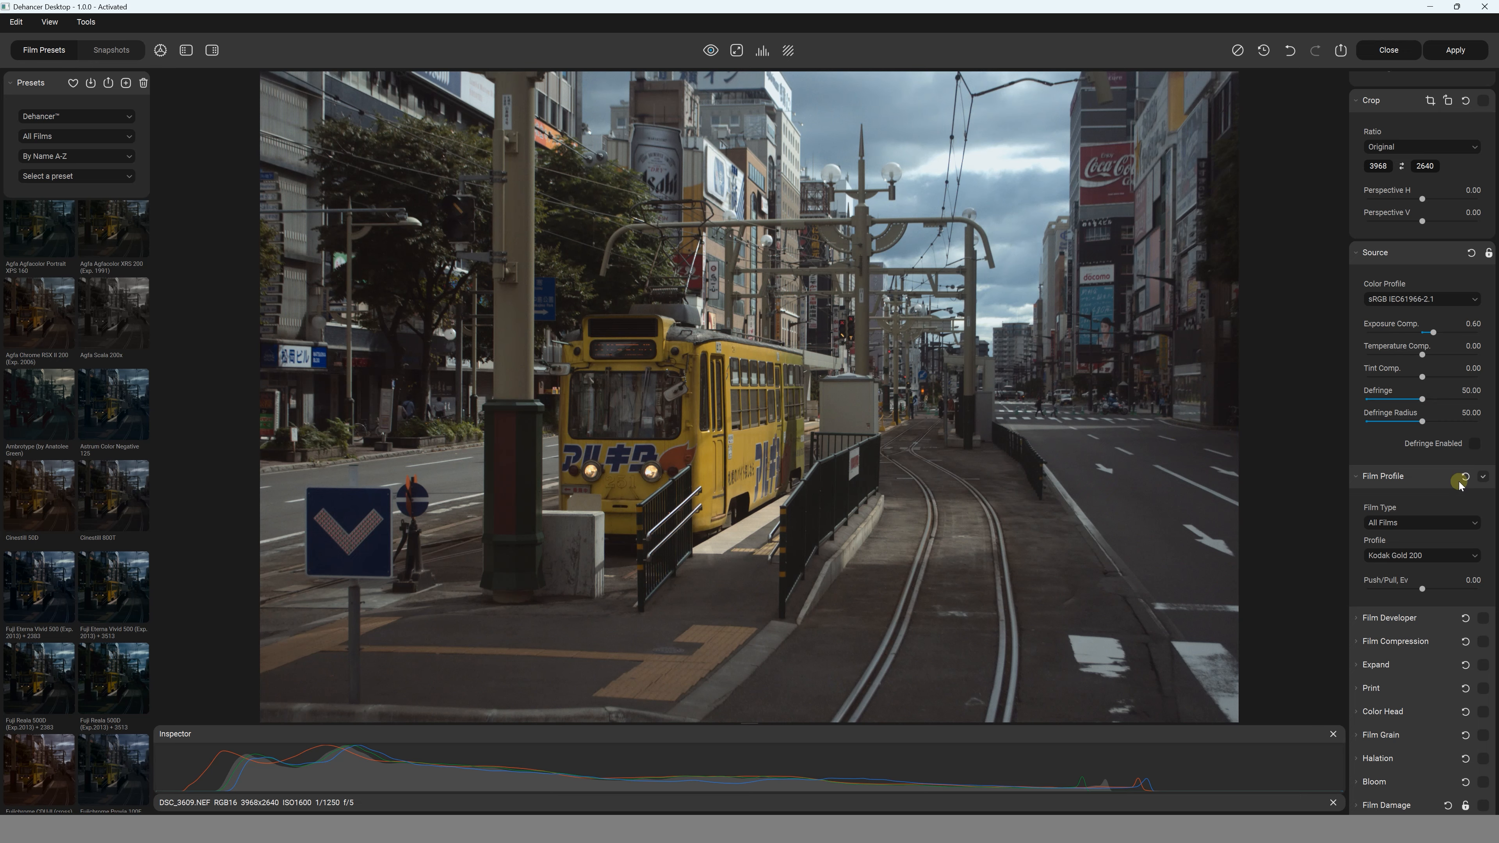
Set the film profile to Kodak Color Plus 200 and raise the source's Exposure Comp. to 0.73
left_click(1436, 557)
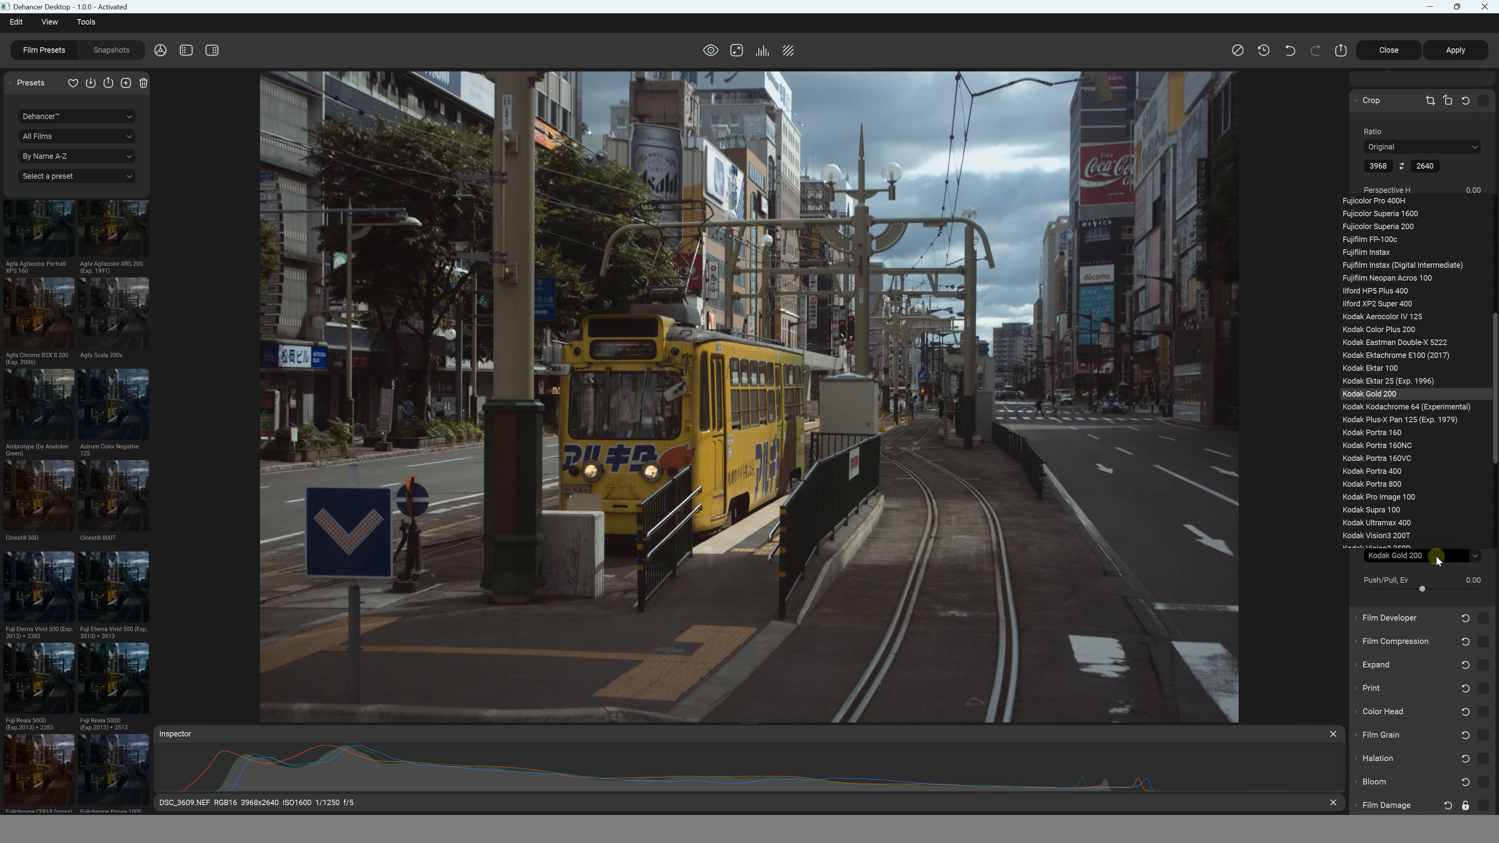
scroll(1408, 462, "down", 1)
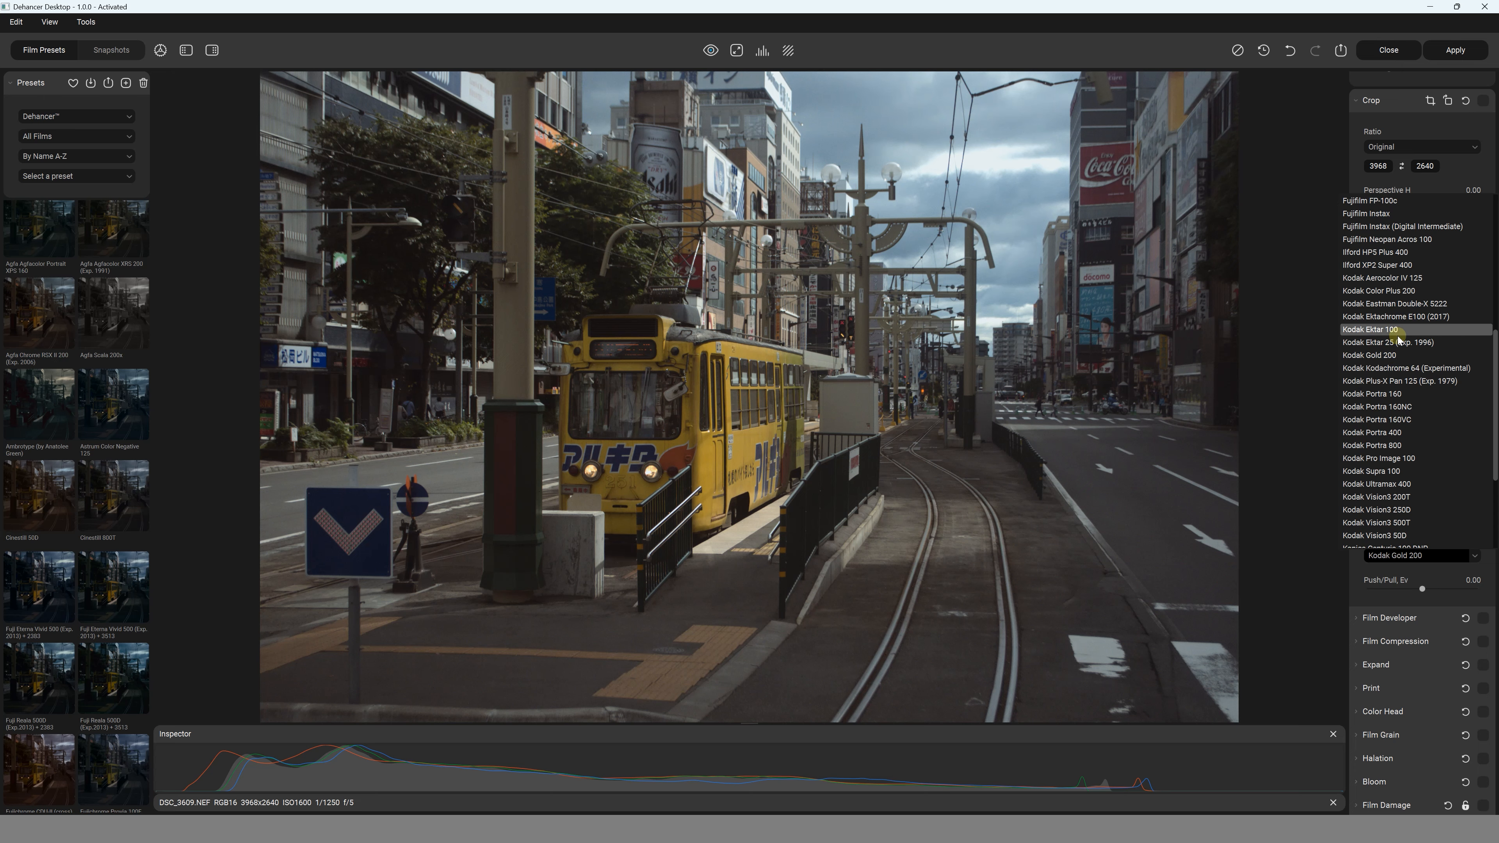
left_click(1395, 290)
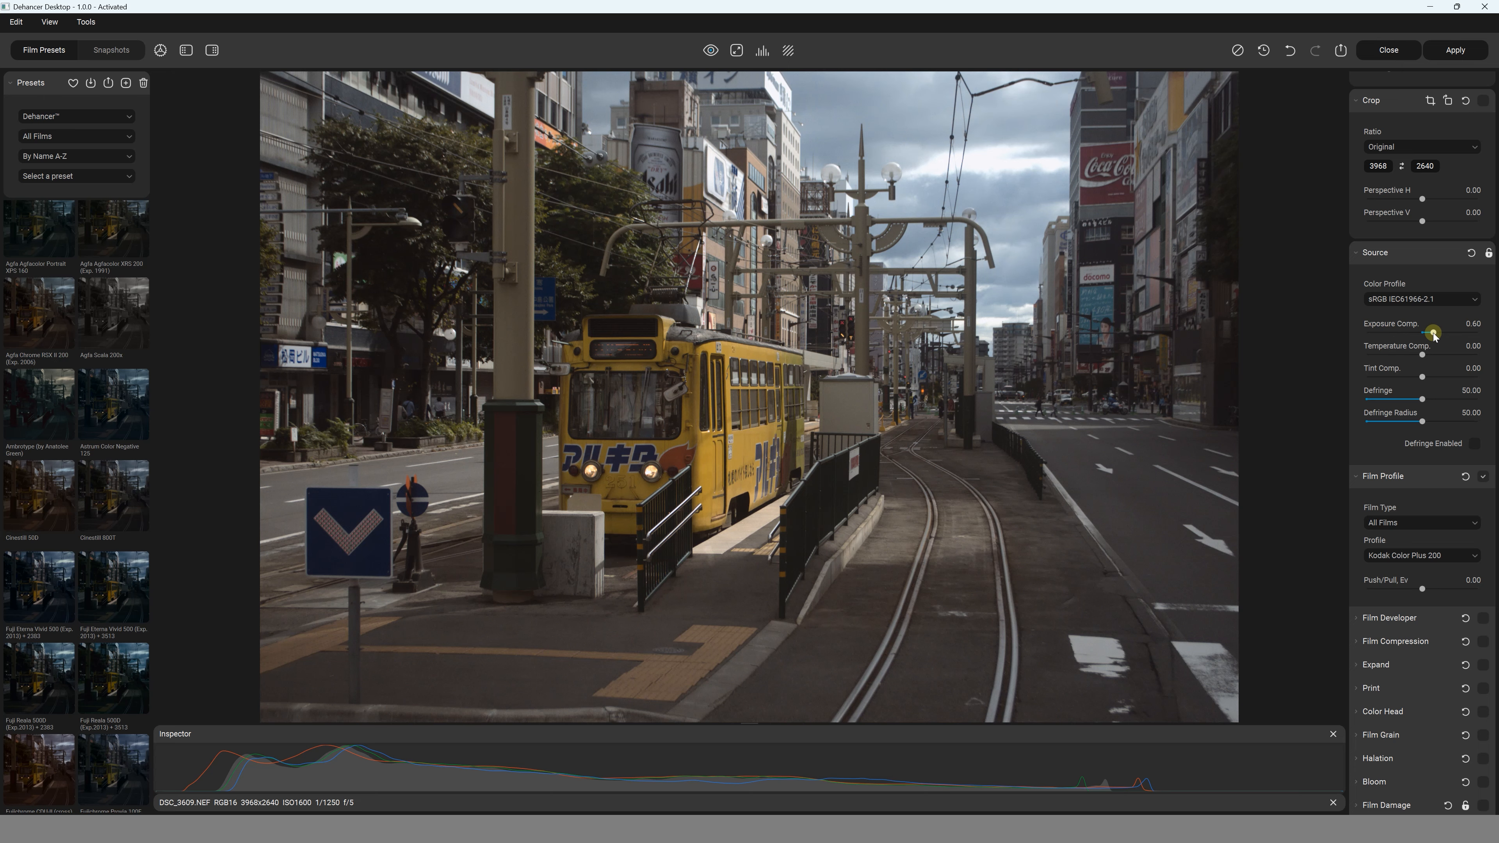
left_click_drag(1433, 333, 1435, 335)
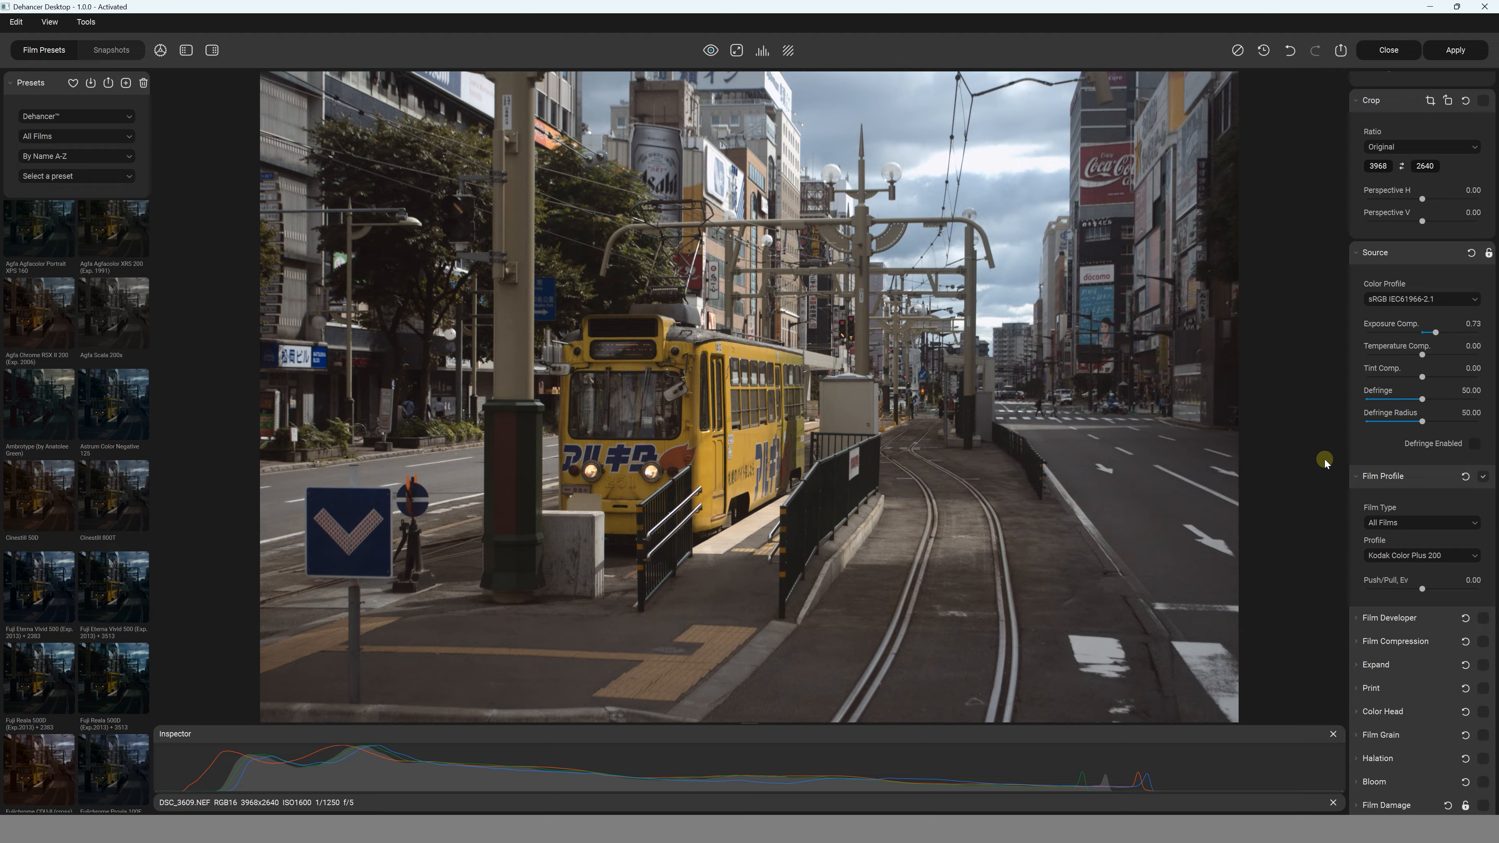
Enable the Halation effect and raise its Impact to about 84.74
scroll(1482, 414, "down", 3)
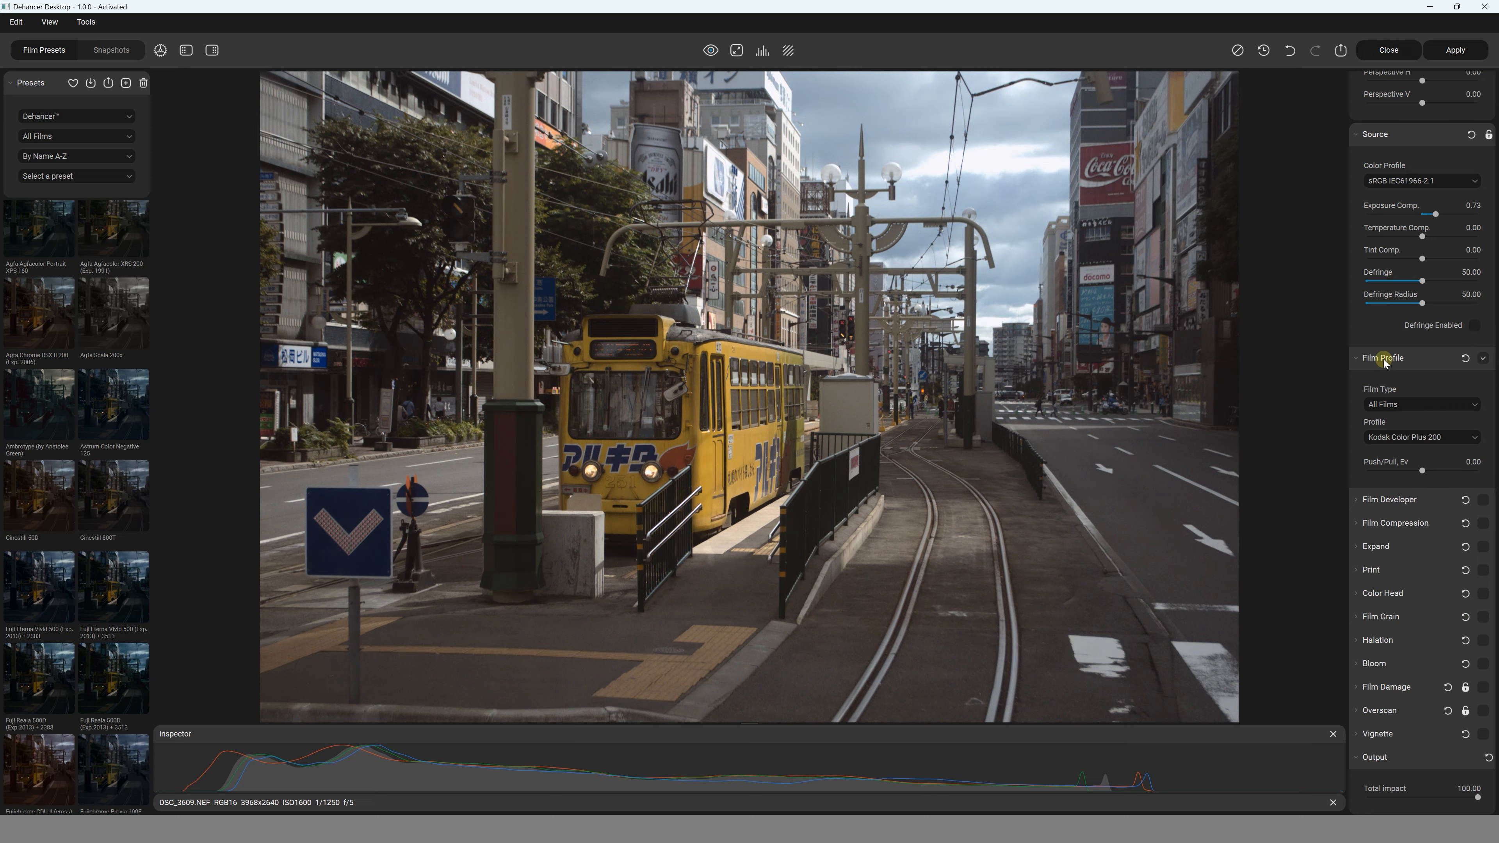
left_click(1358, 639)
left_click(1481, 645)
scroll(1490, 652, "down", 3)
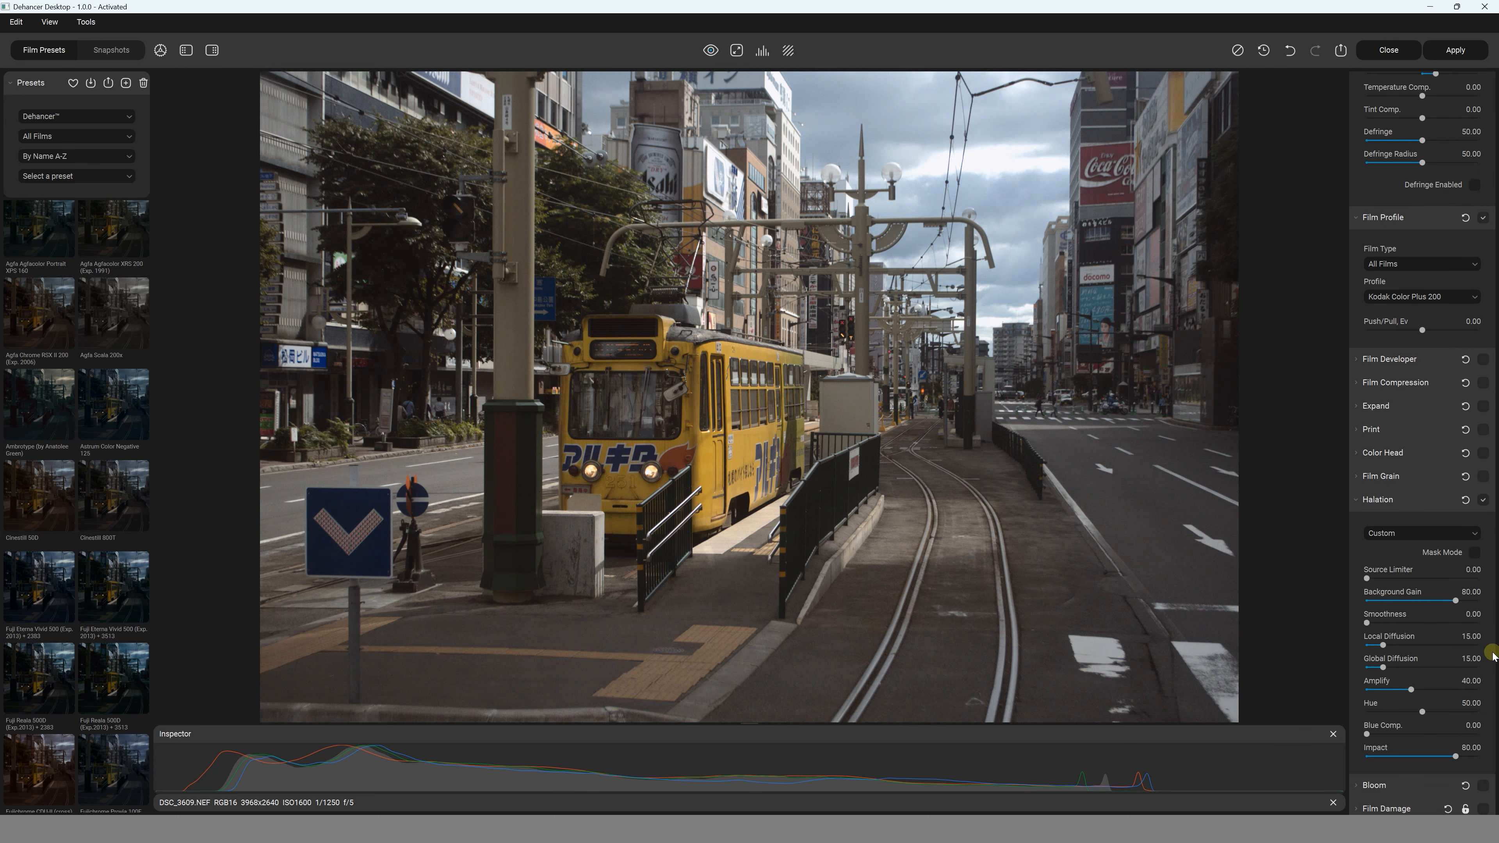
scroll(1492, 655, "down", 1)
scroll(1481, 629, "up", 1)
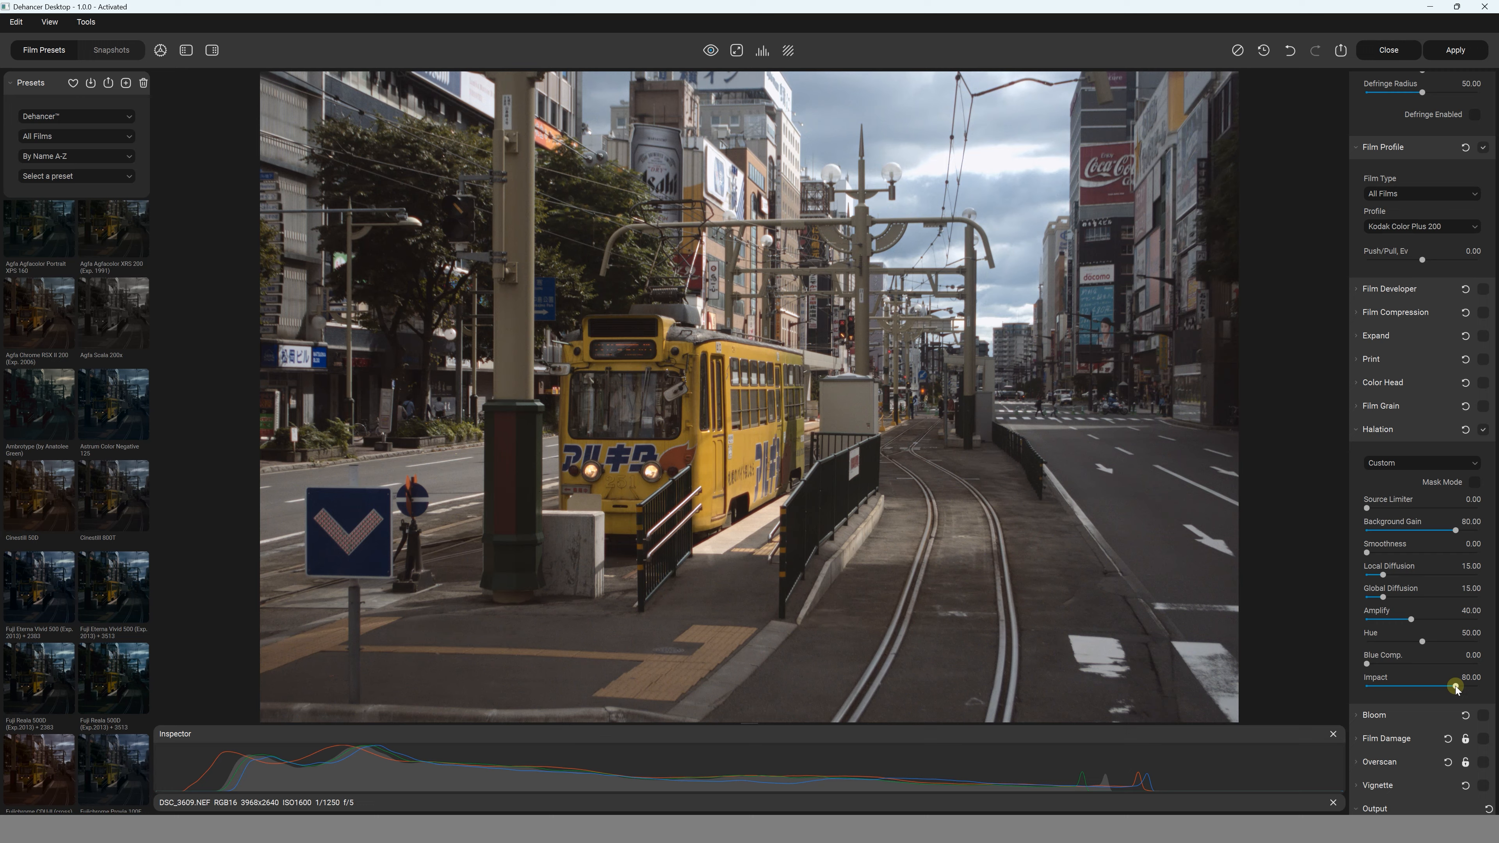
left_click_drag(1455, 689, 1457, 690)
left_click_drag(1457, 689, 1462, 689)
Enable the Bloom effect and fine-tune its Impact to about 59.47
scroll(1463, 576, "down", 1)
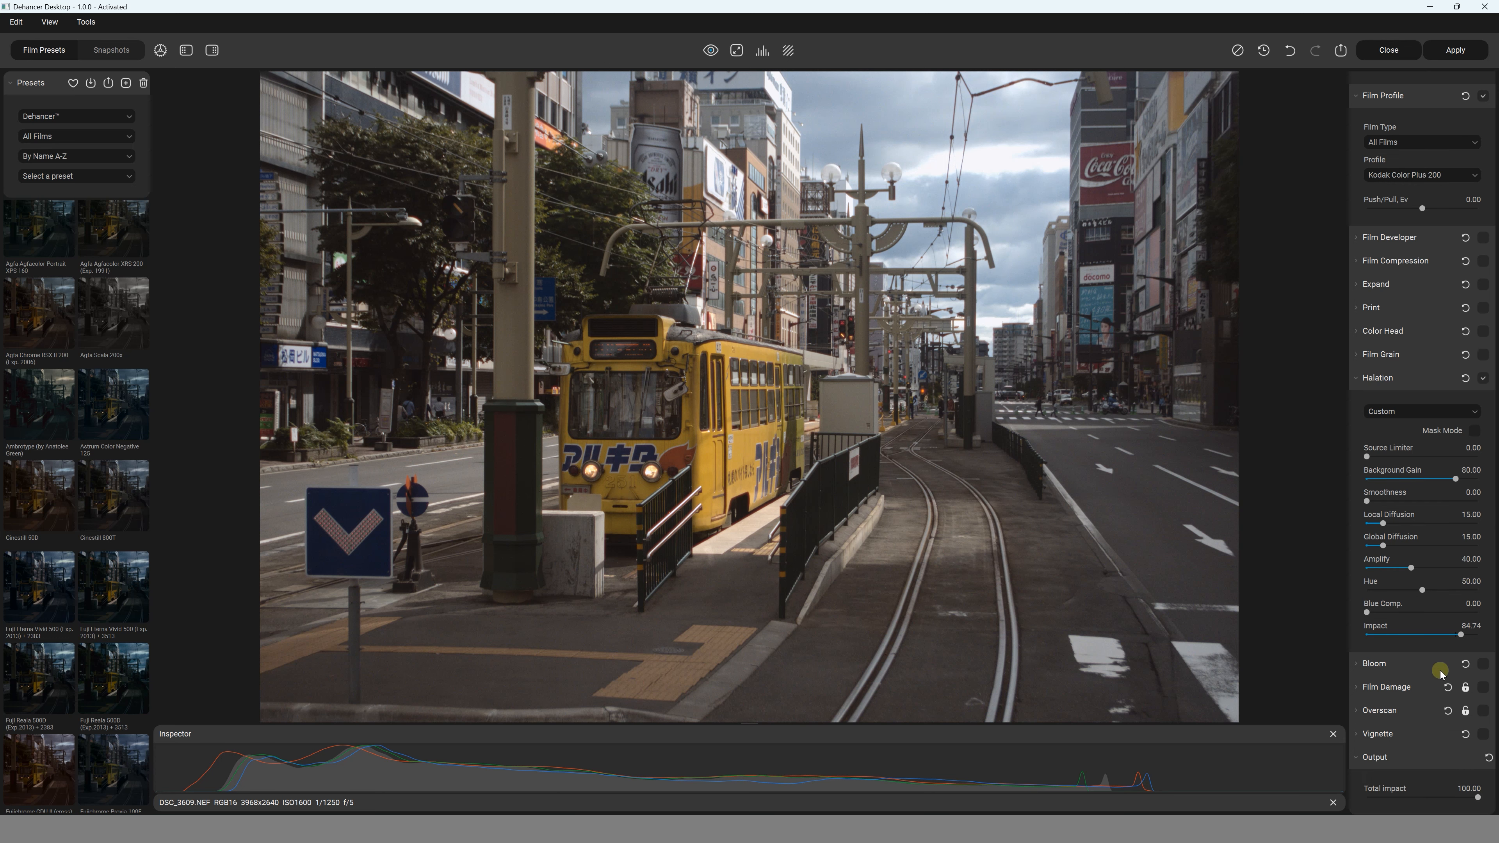
left_click(1483, 663)
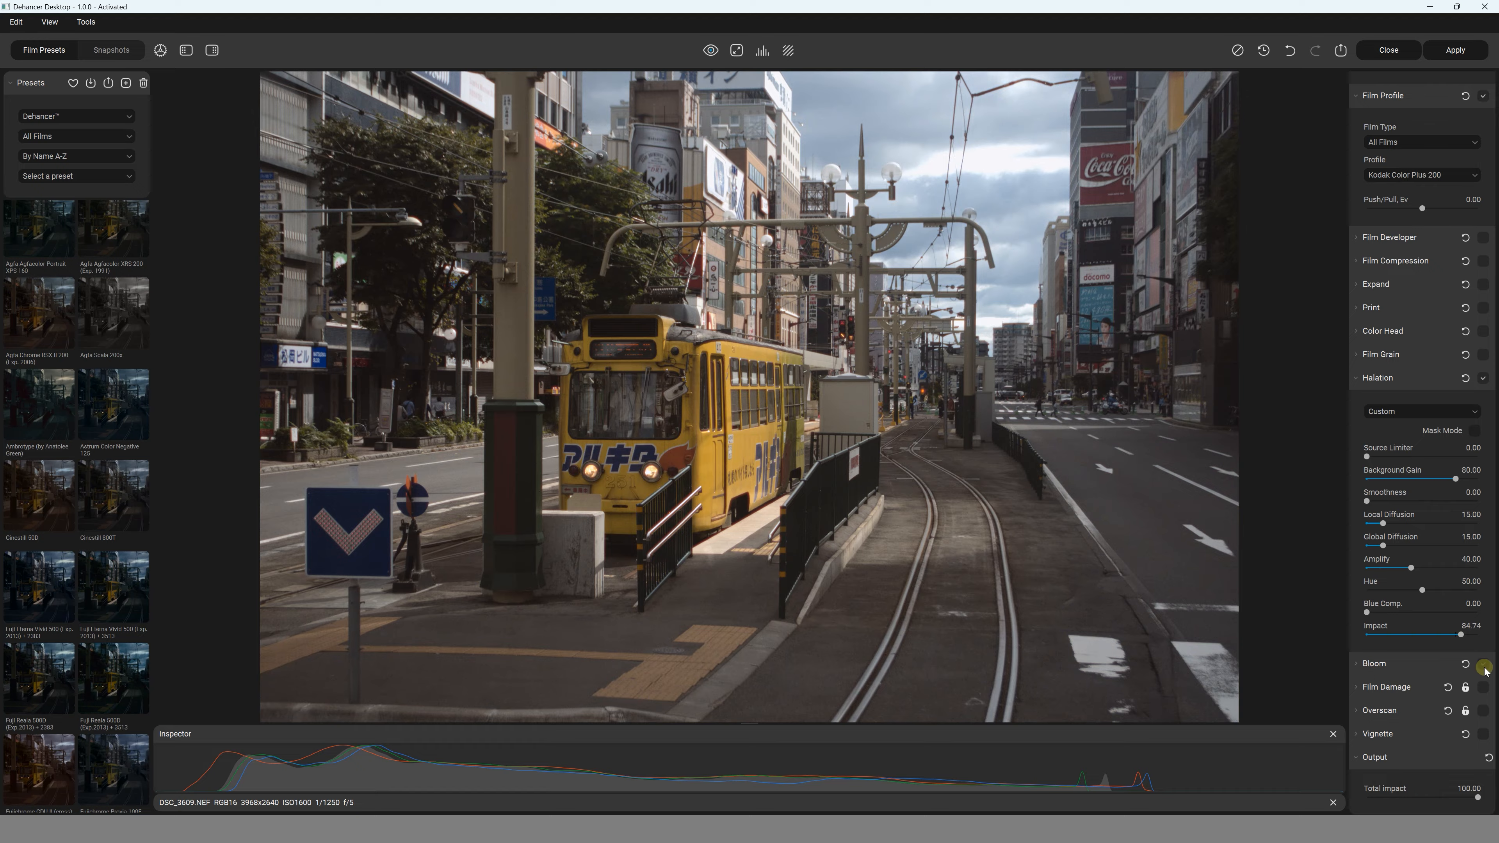
left_click(1357, 666)
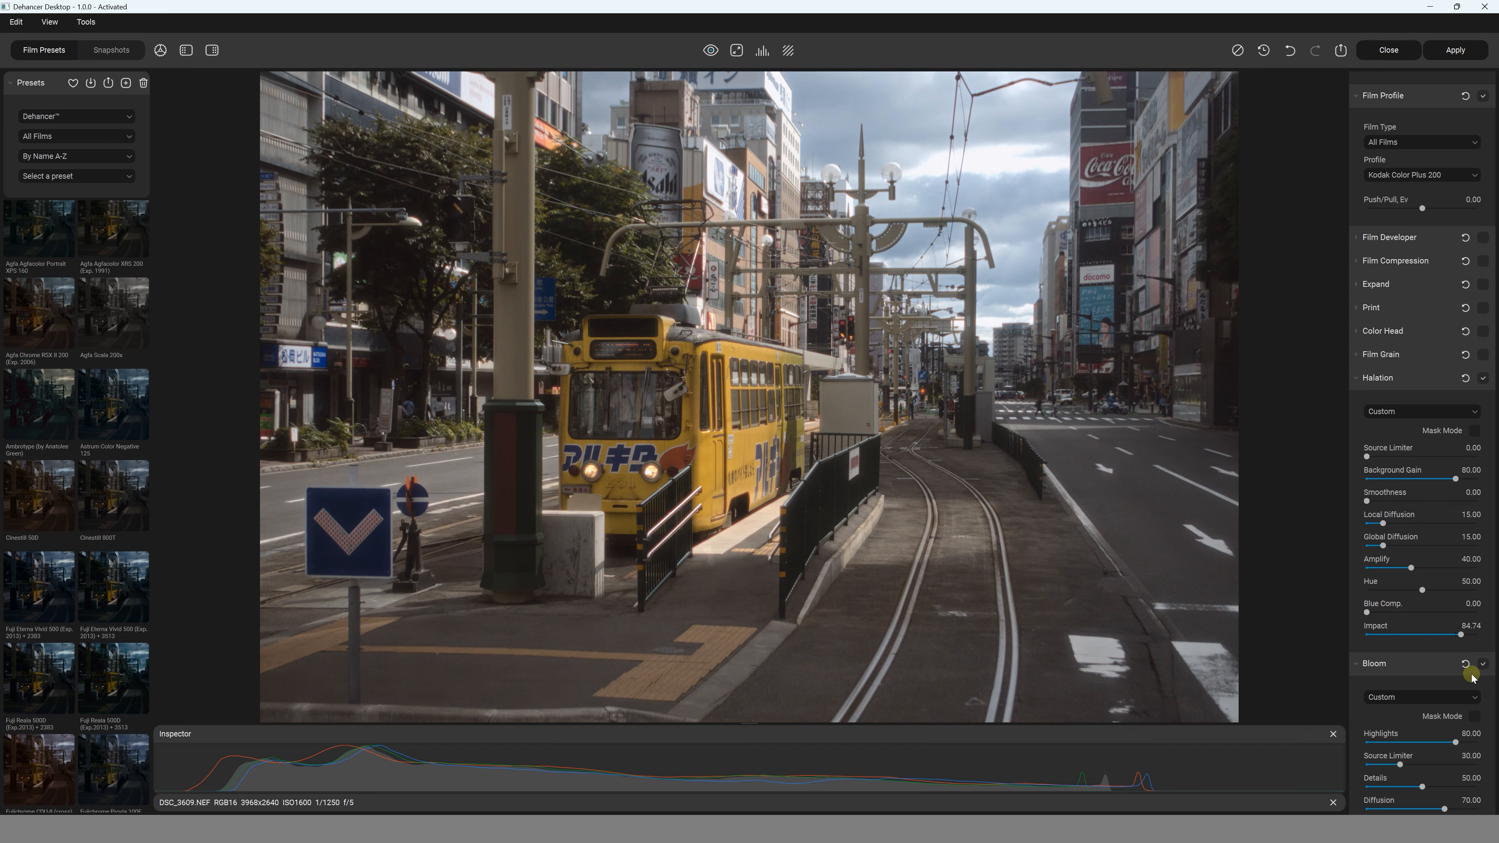
scroll(1487, 688, "down", 3)
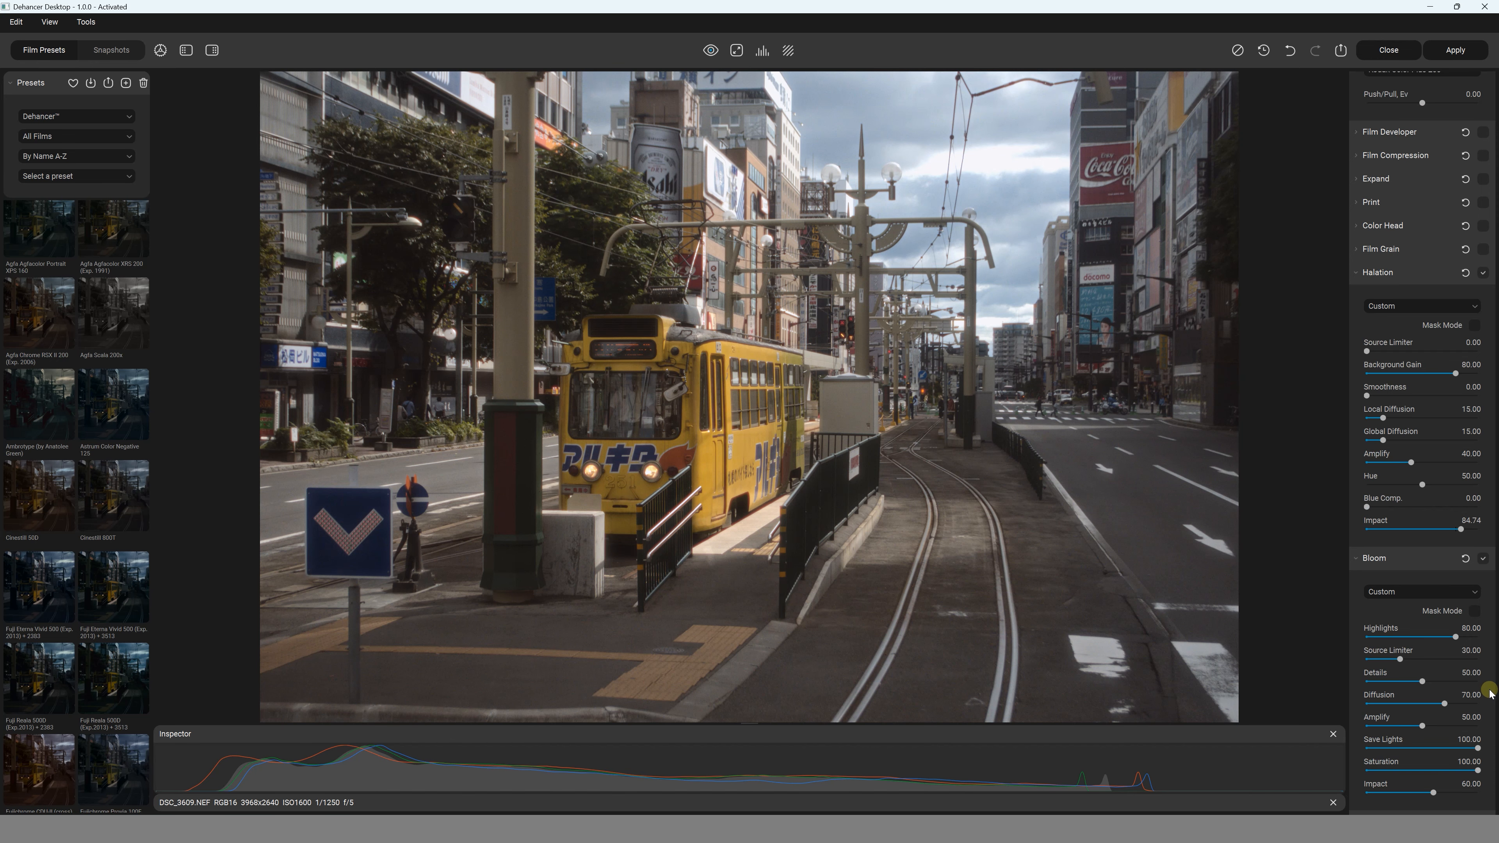
scroll(1488, 692, "down", 2)
scroll(1493, 695, "down", 1)
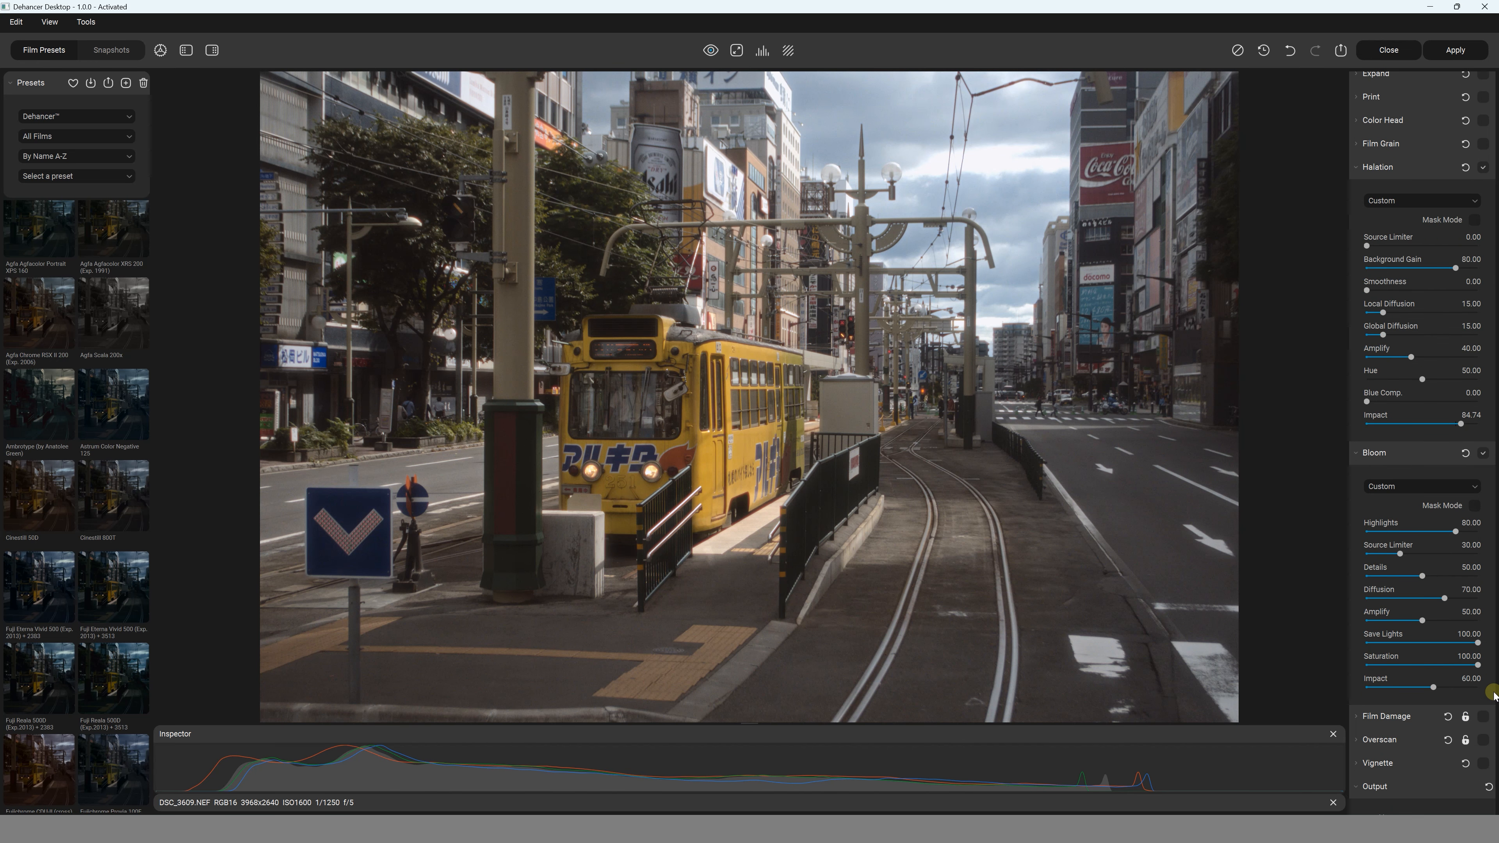
scroll(1478, 682, "down", 1)
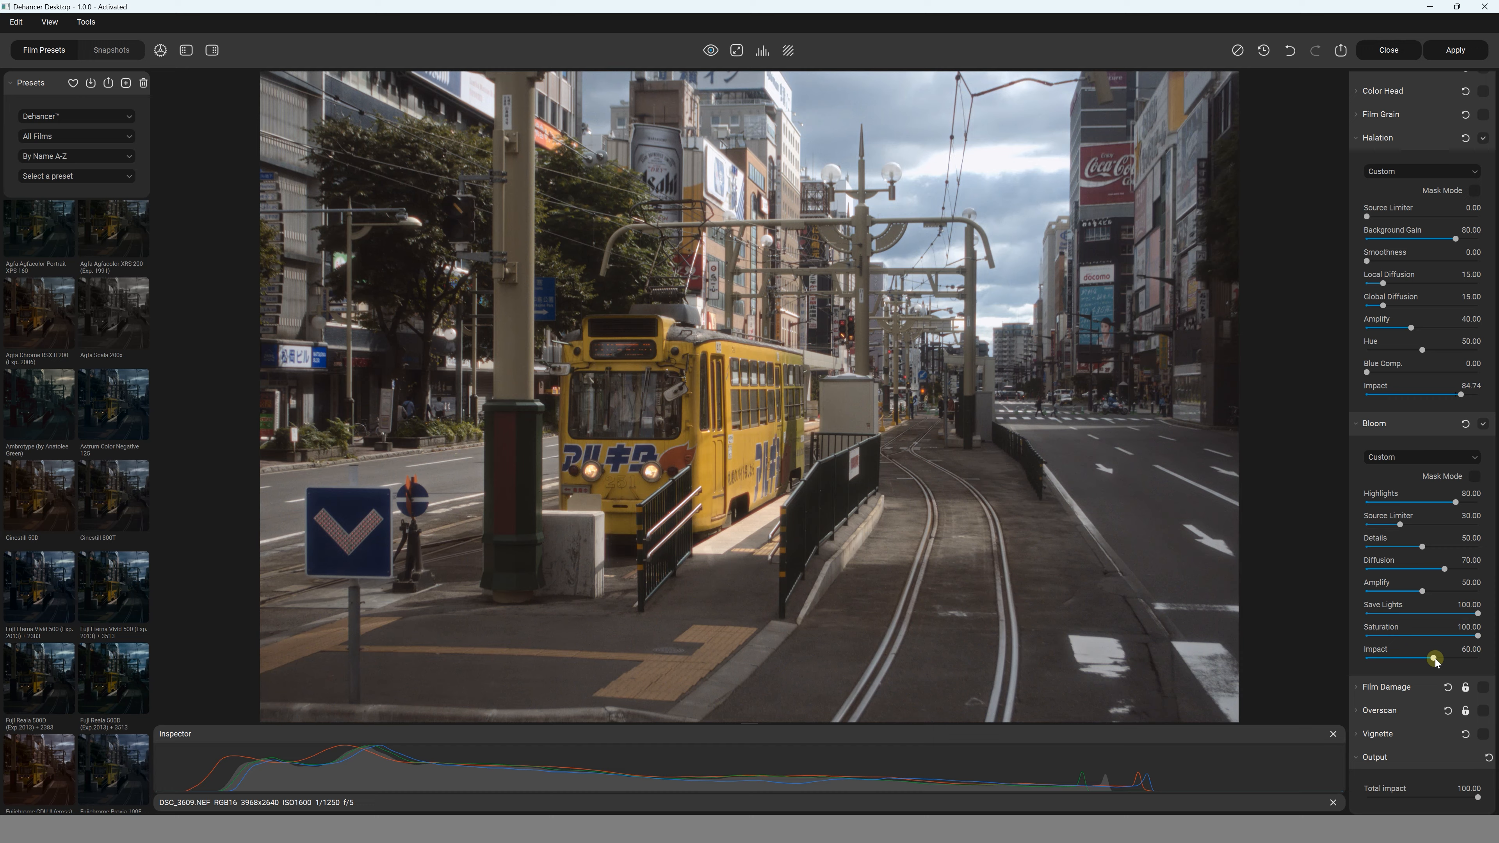
left_click_drag(1436, 660, 1433, 661)
left_click_drag(1429, 661, 1434, 662)
Export the edited photo as a JPG and dismiss the export progress dialog
left_click(1341, 52)
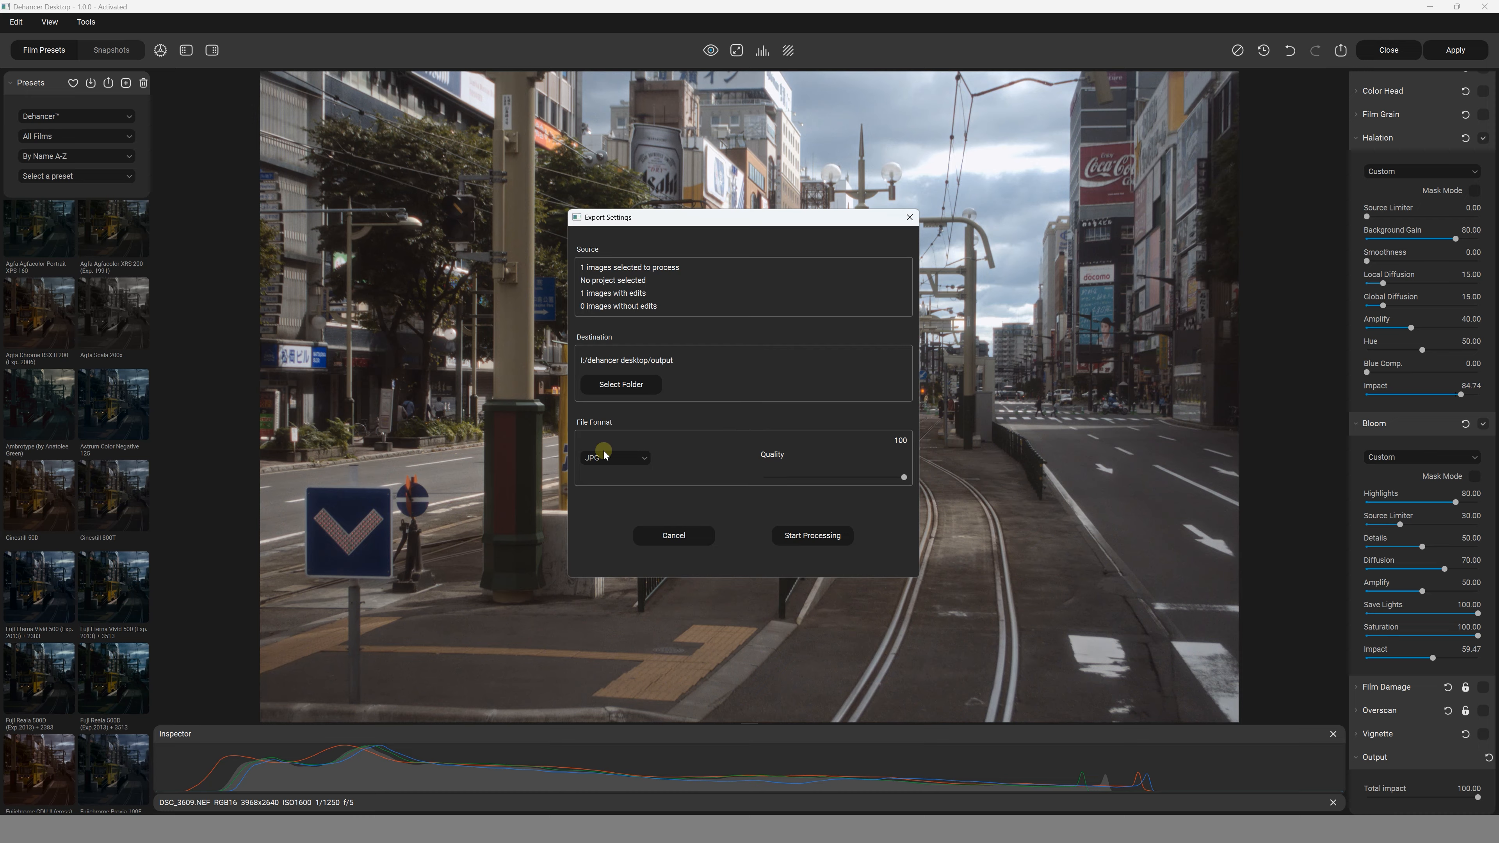
left_click(614, 458)
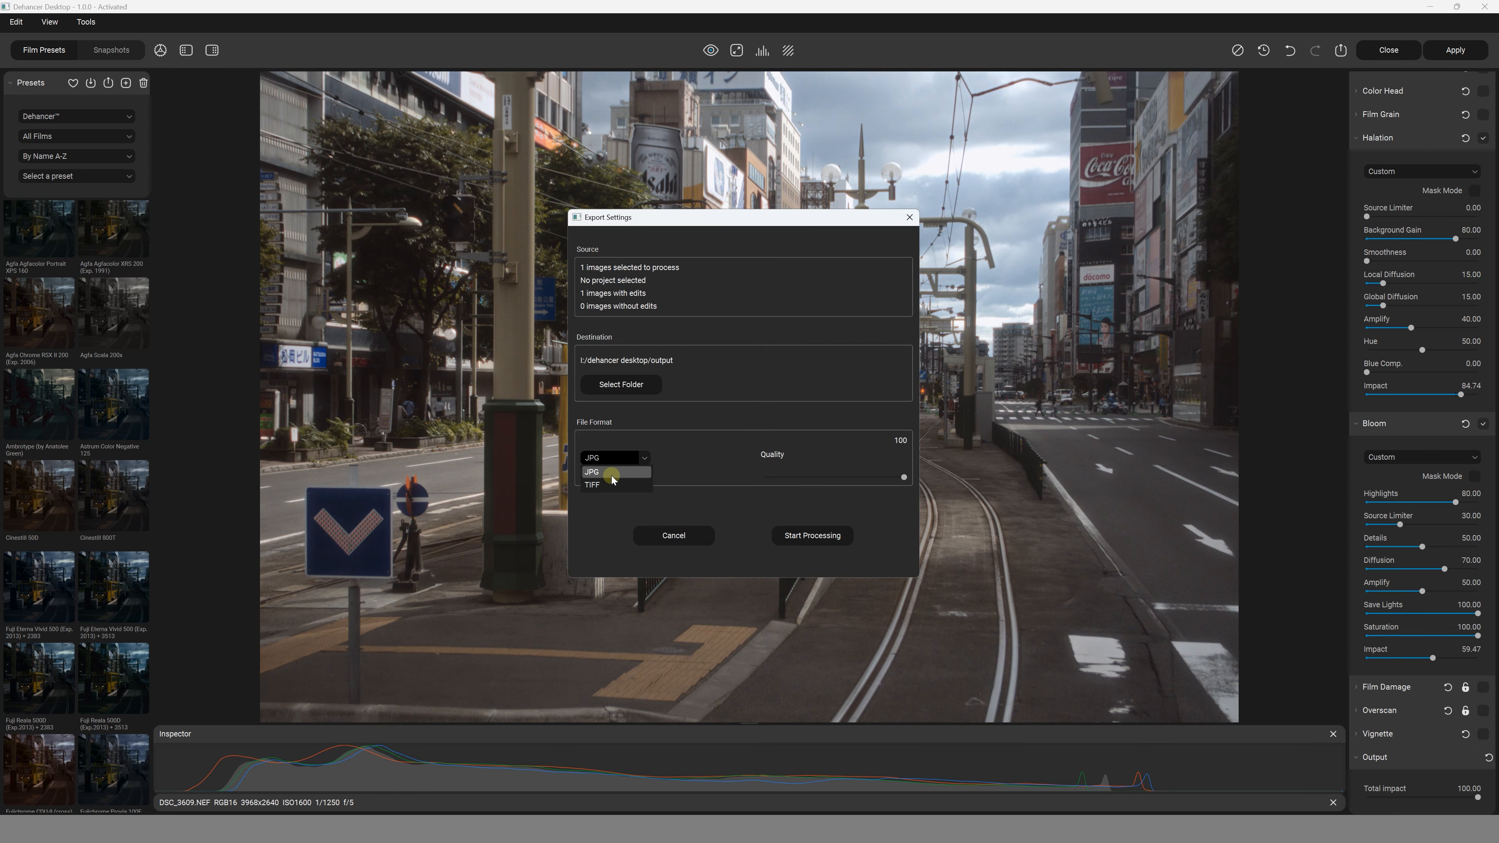
left_click(612, 474)
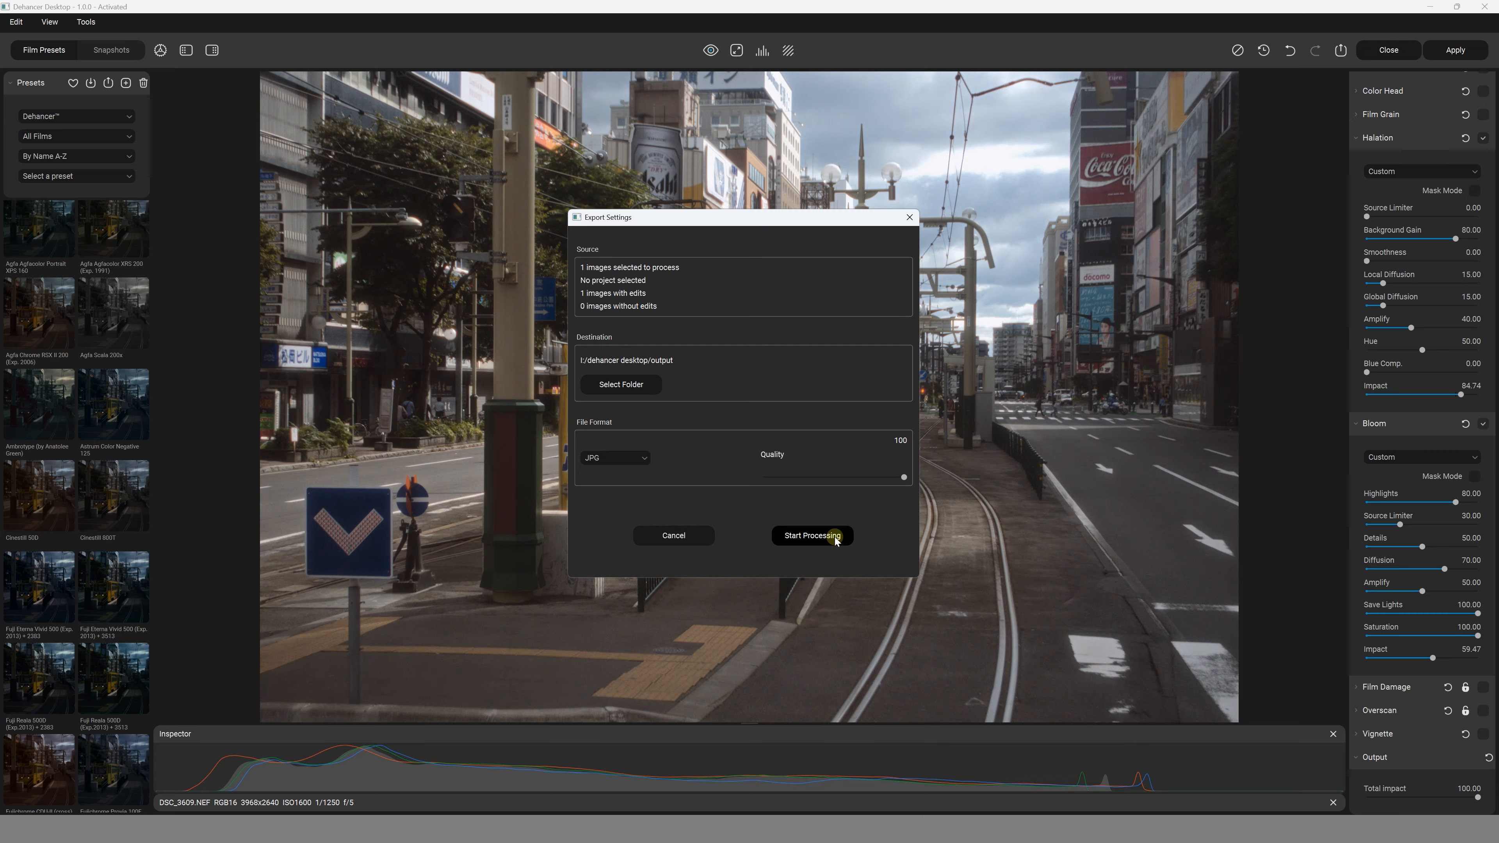
left_click(835, 538)
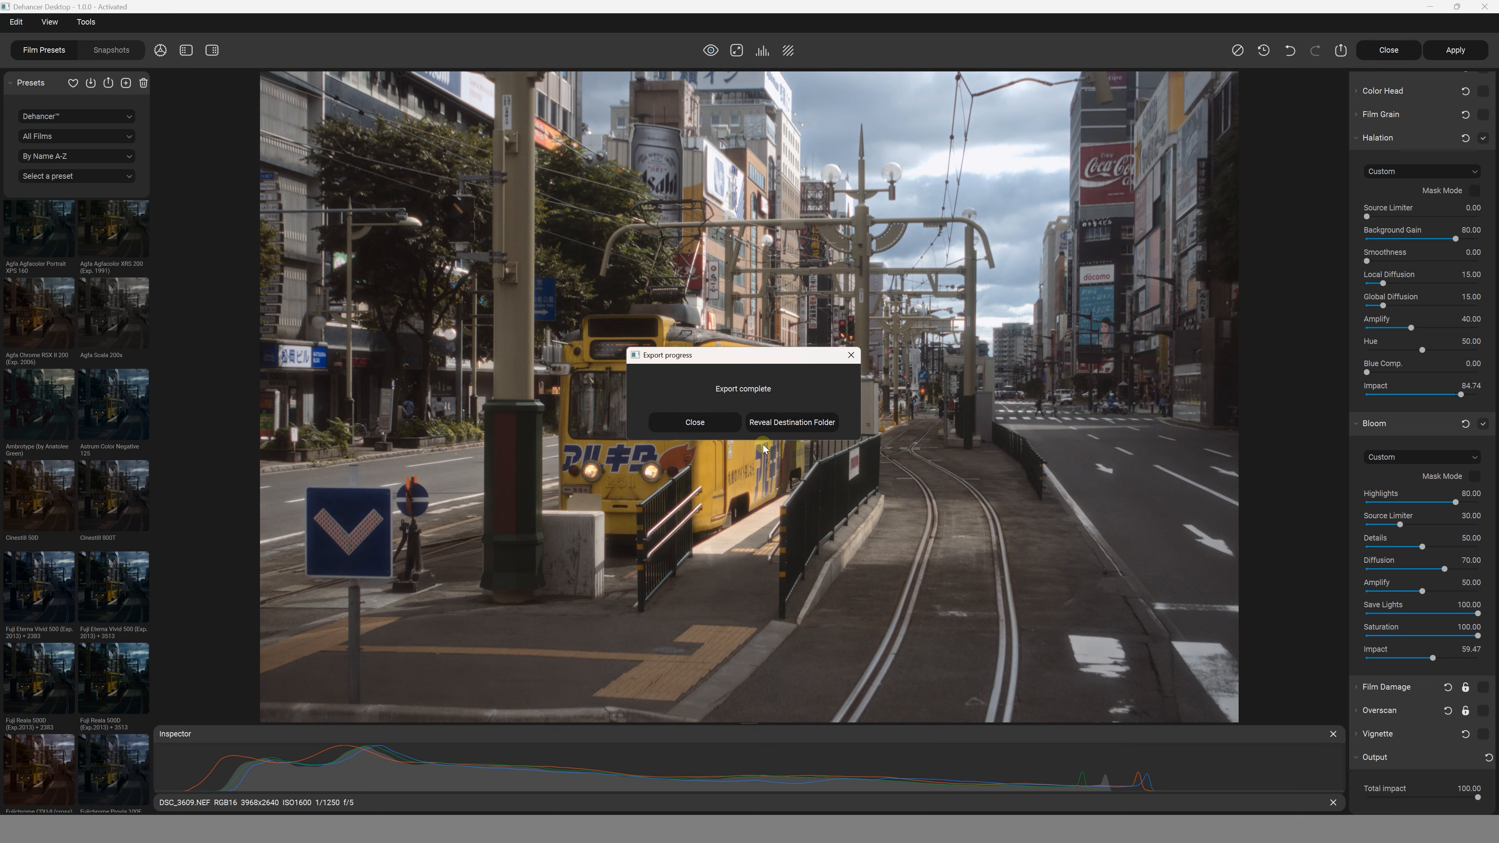
left_click(722, 428)
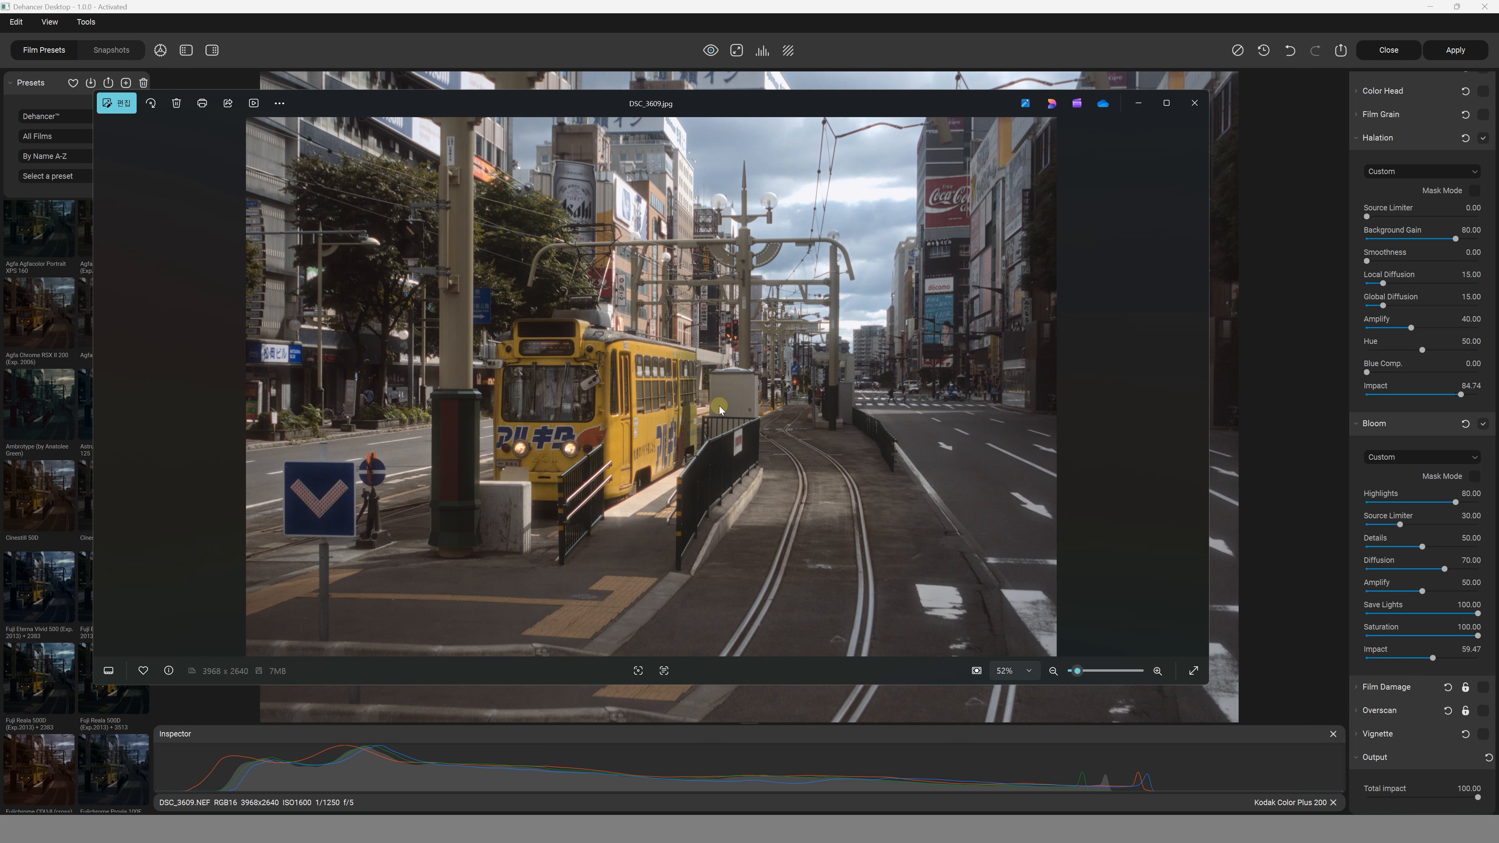
Close the exported photo's preview and apply the edits to return to the folder's photo browser
left_click(1193, 107)
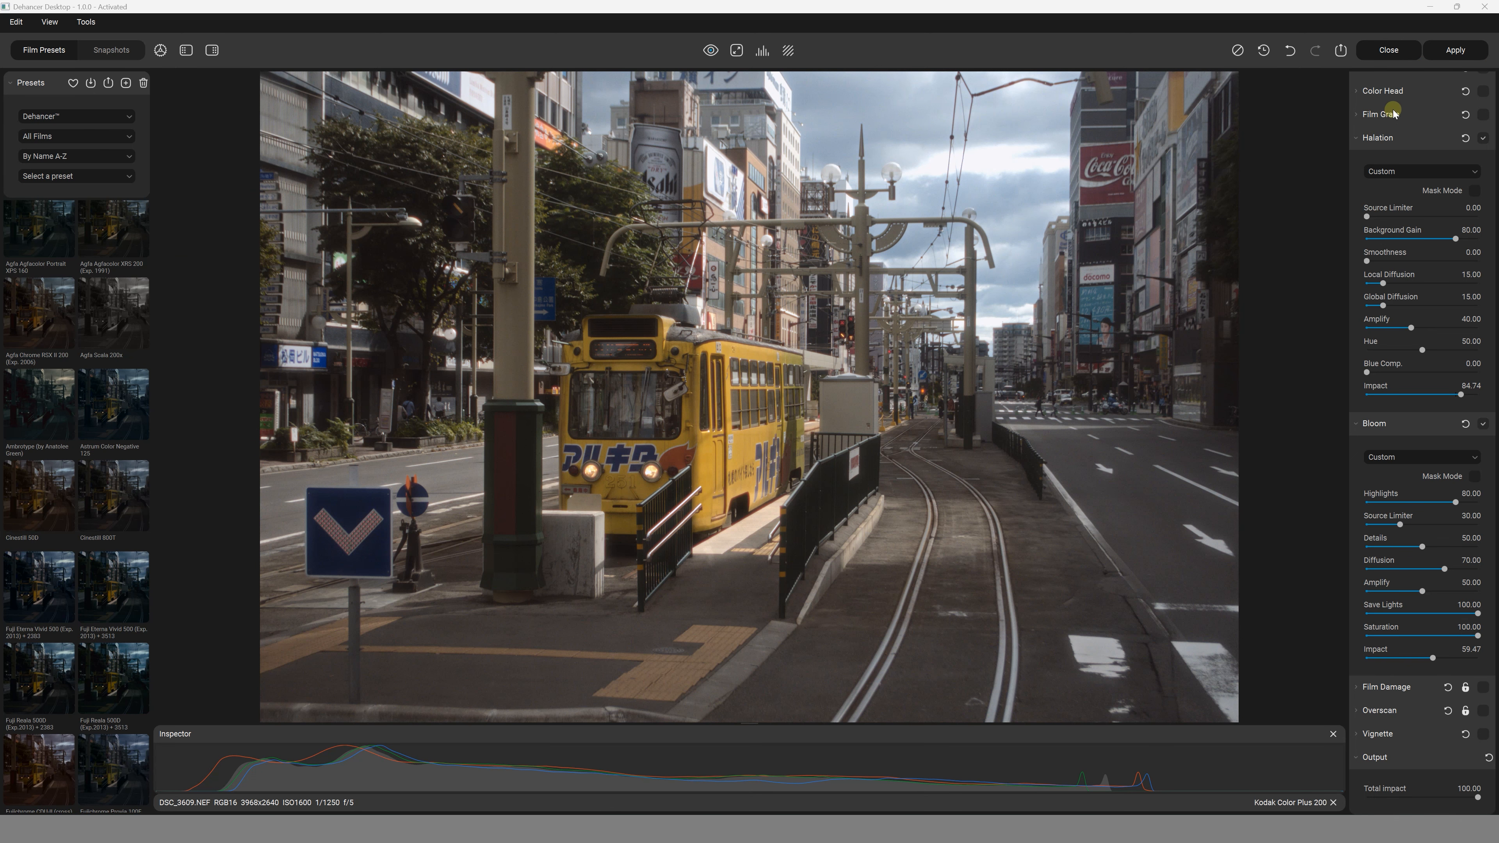
left_click(1443, 56)
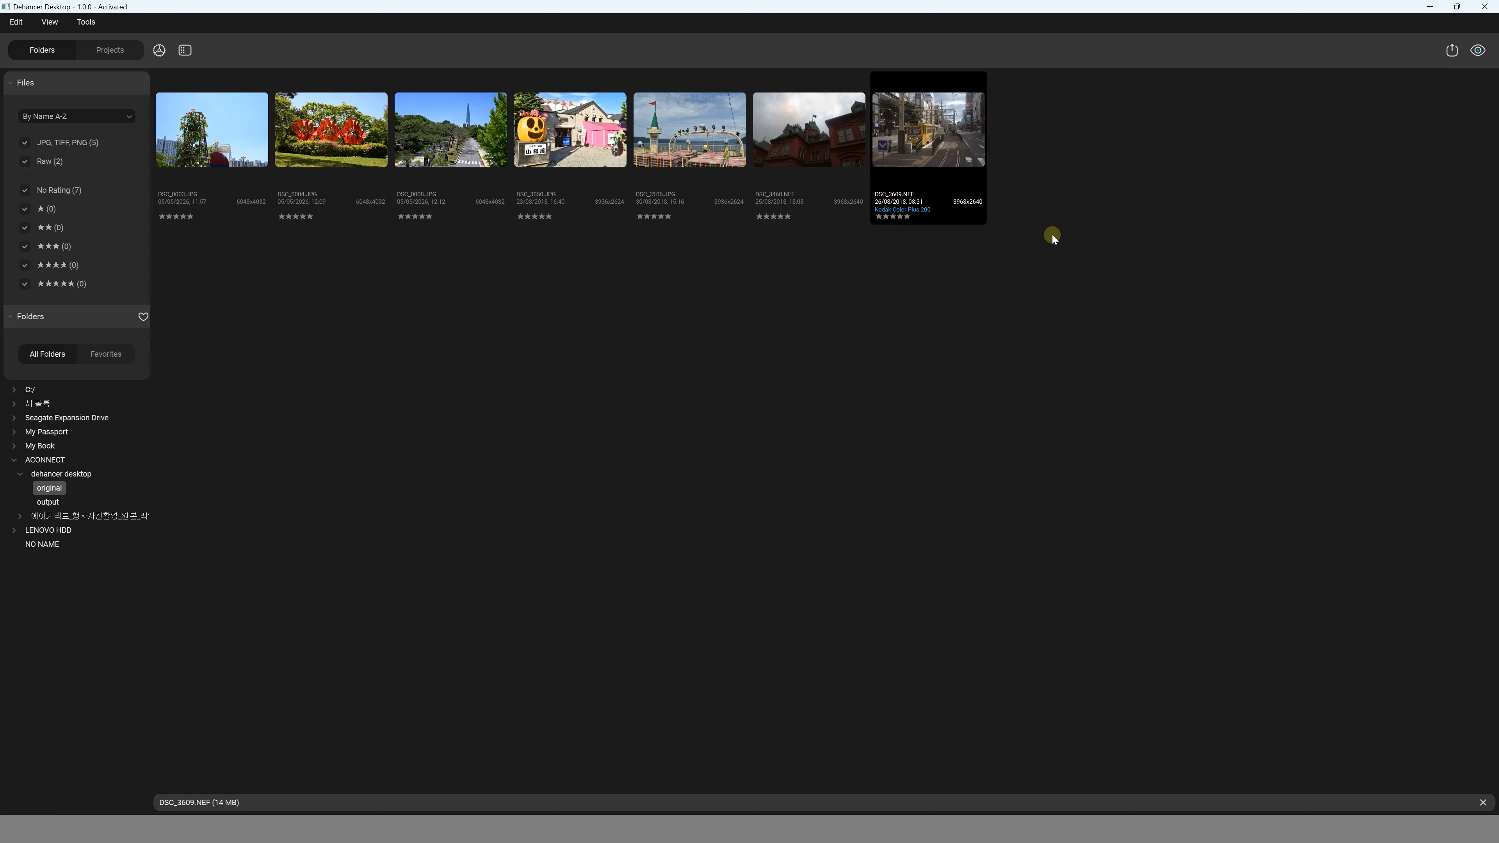
Copy the edits of DSC_3609.NEF and paste them onto the other raw photo, DSC_3460.NEF
right_click(939, 214)
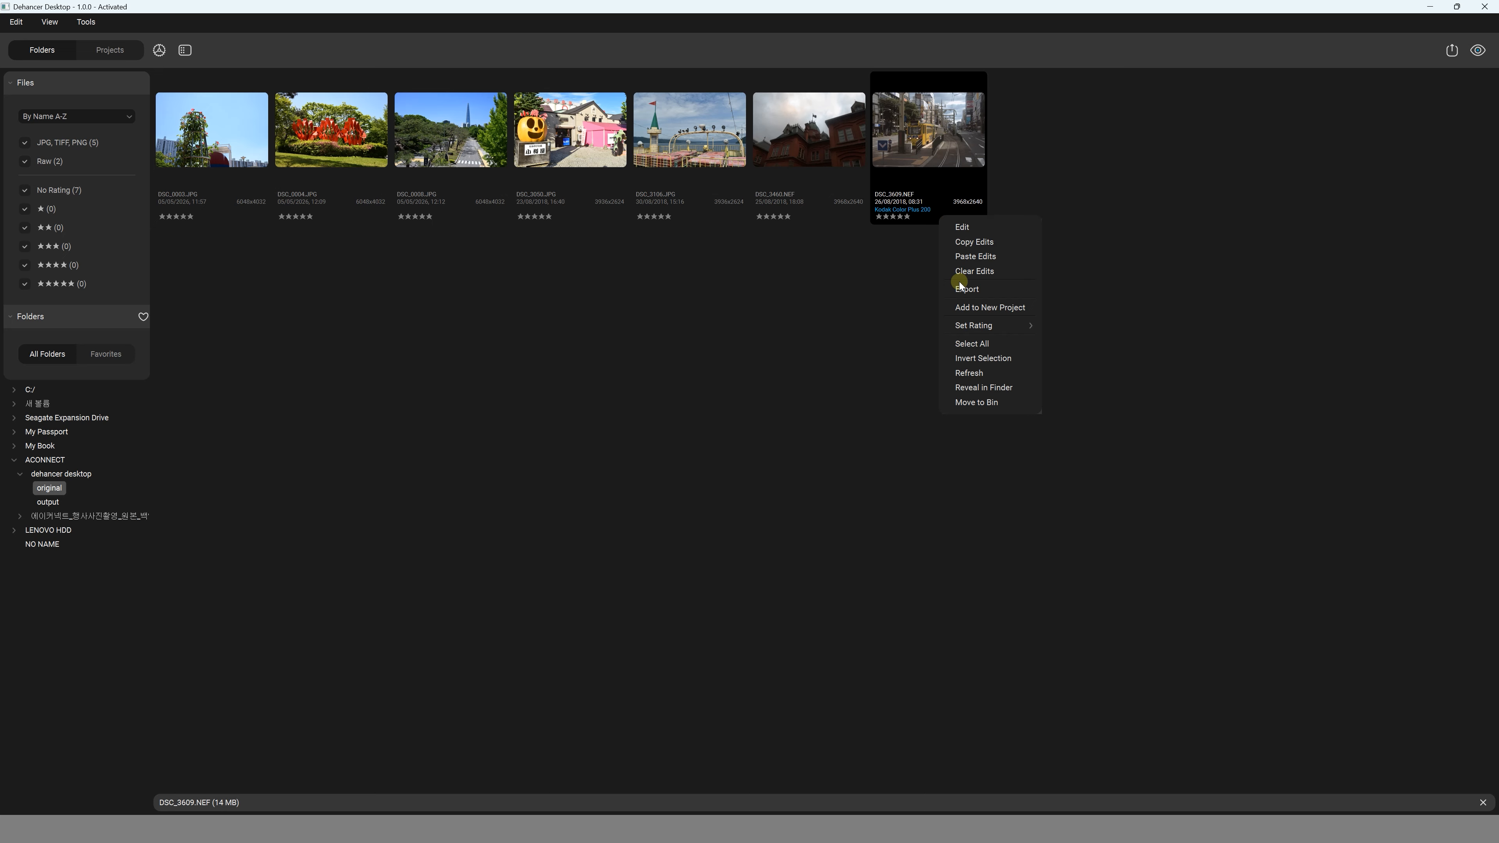
left_click(960, 244)
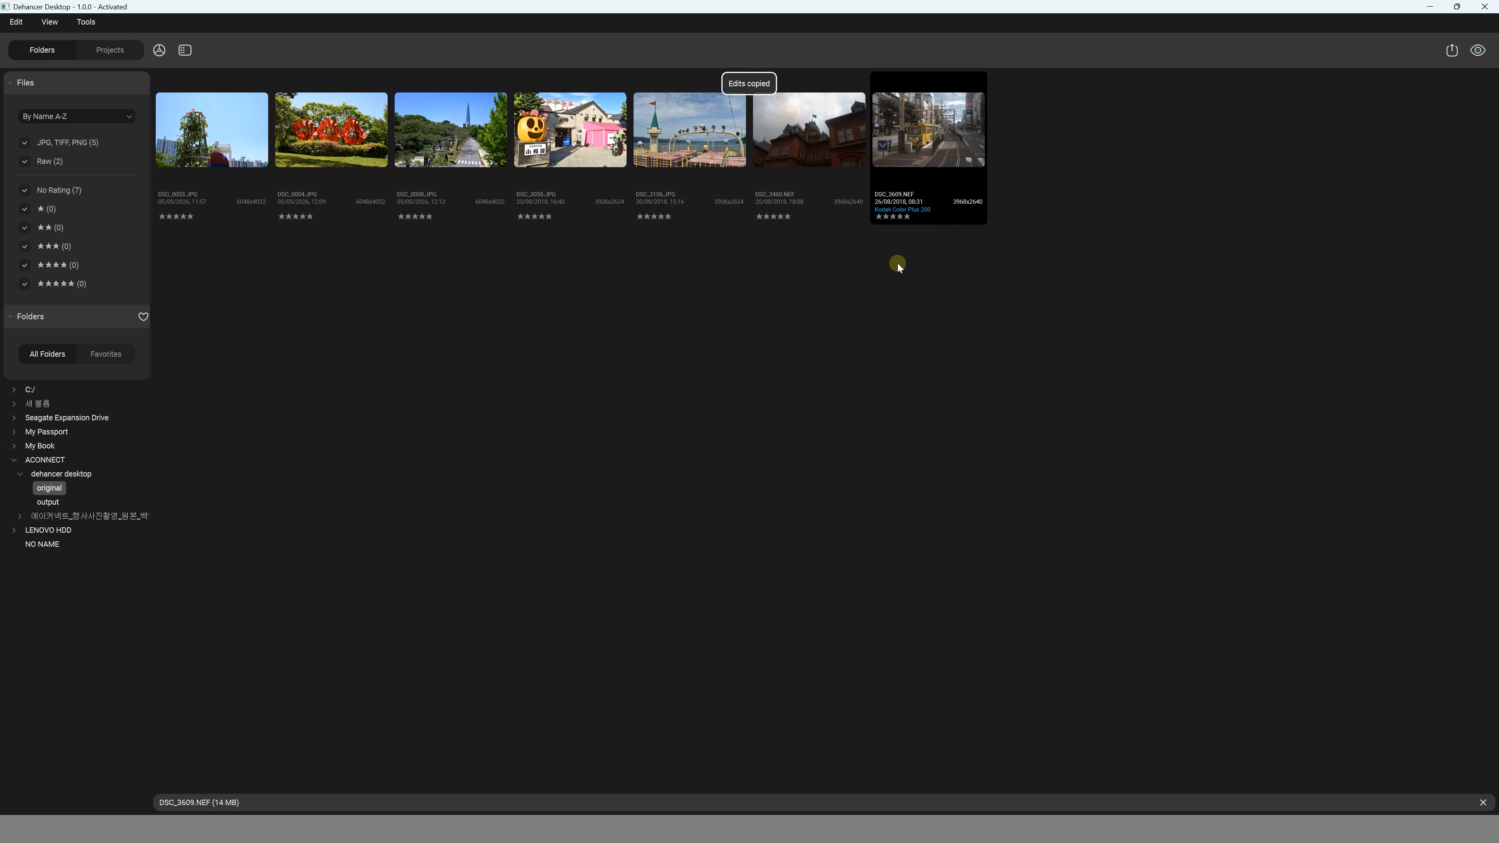
left_click(826, 192)
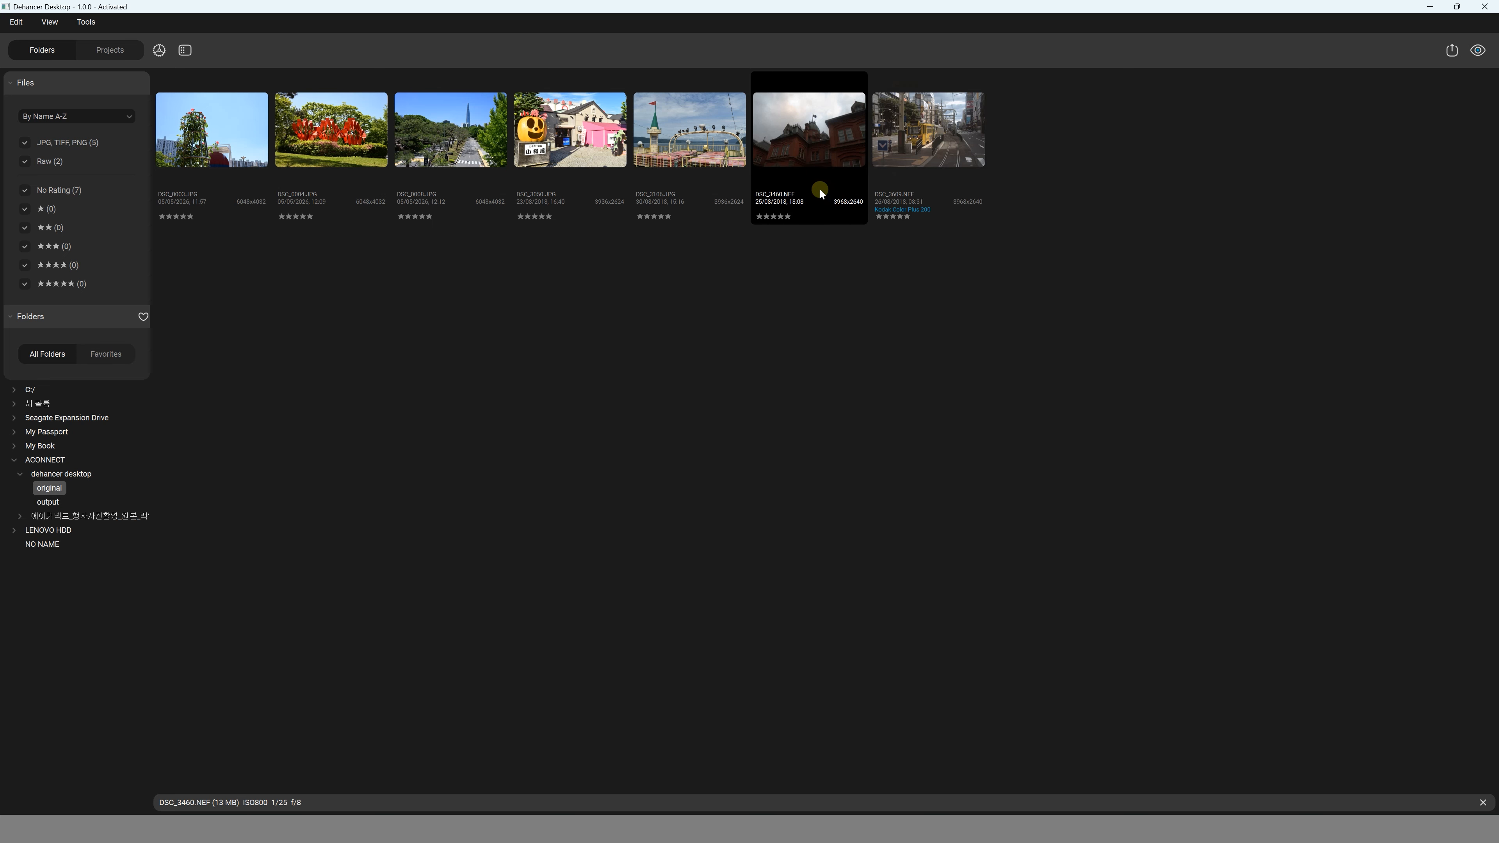
right_click(821, 189)
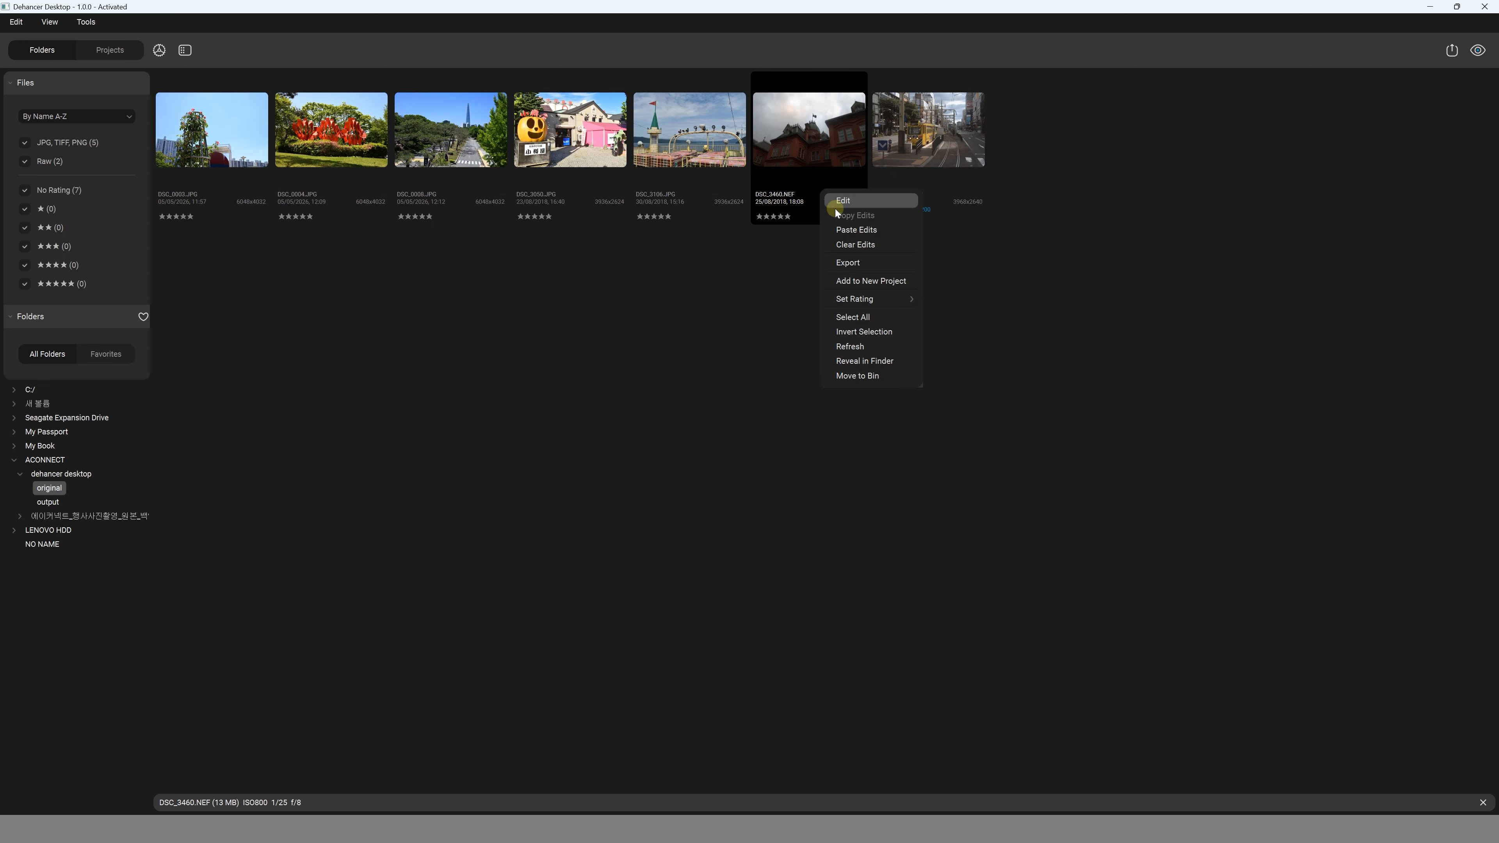
left_click(843, 230)
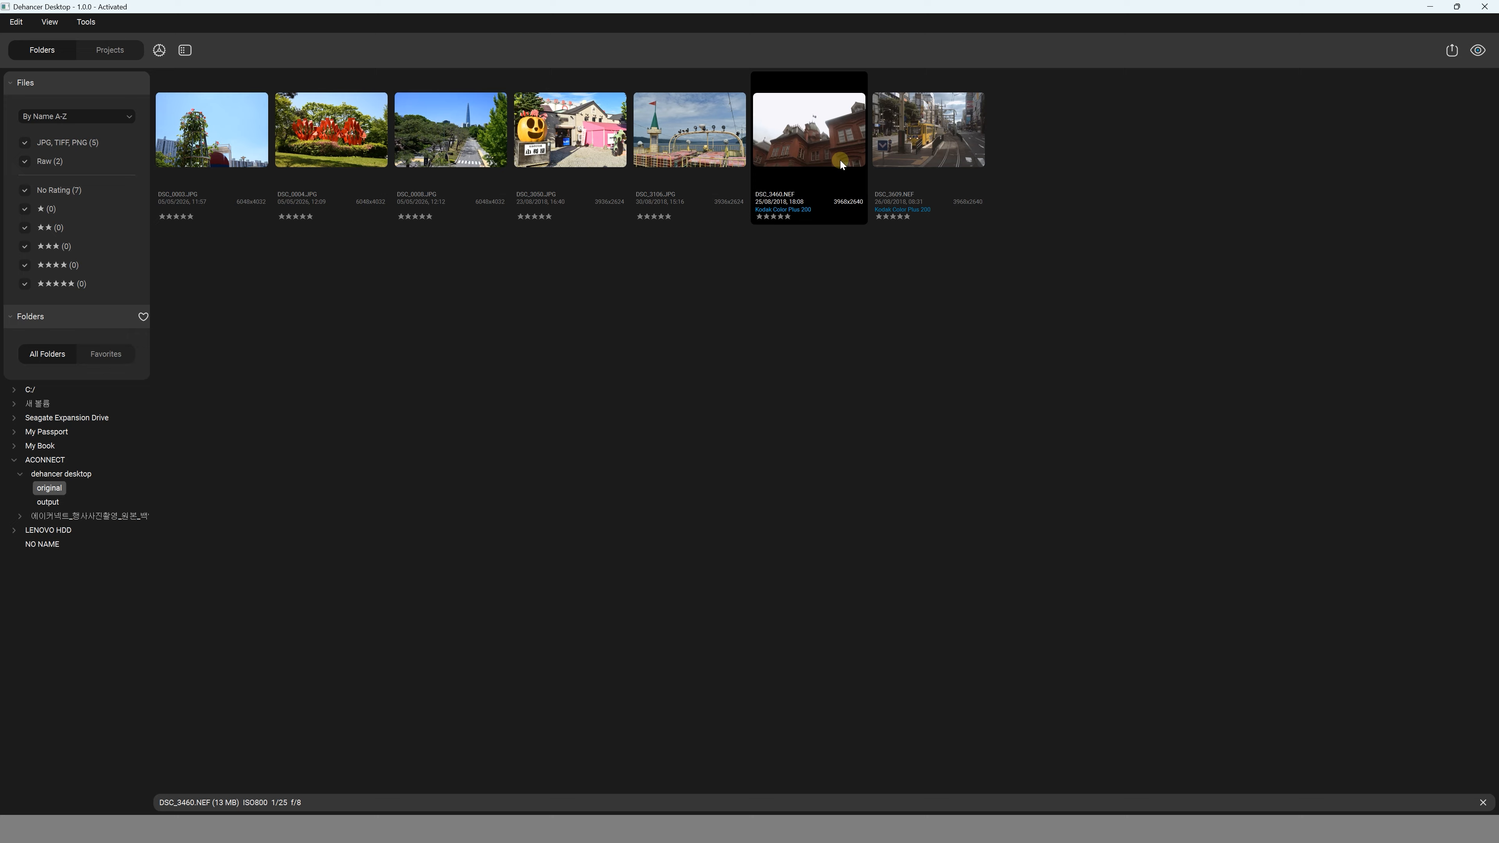
left_click(445, 244)
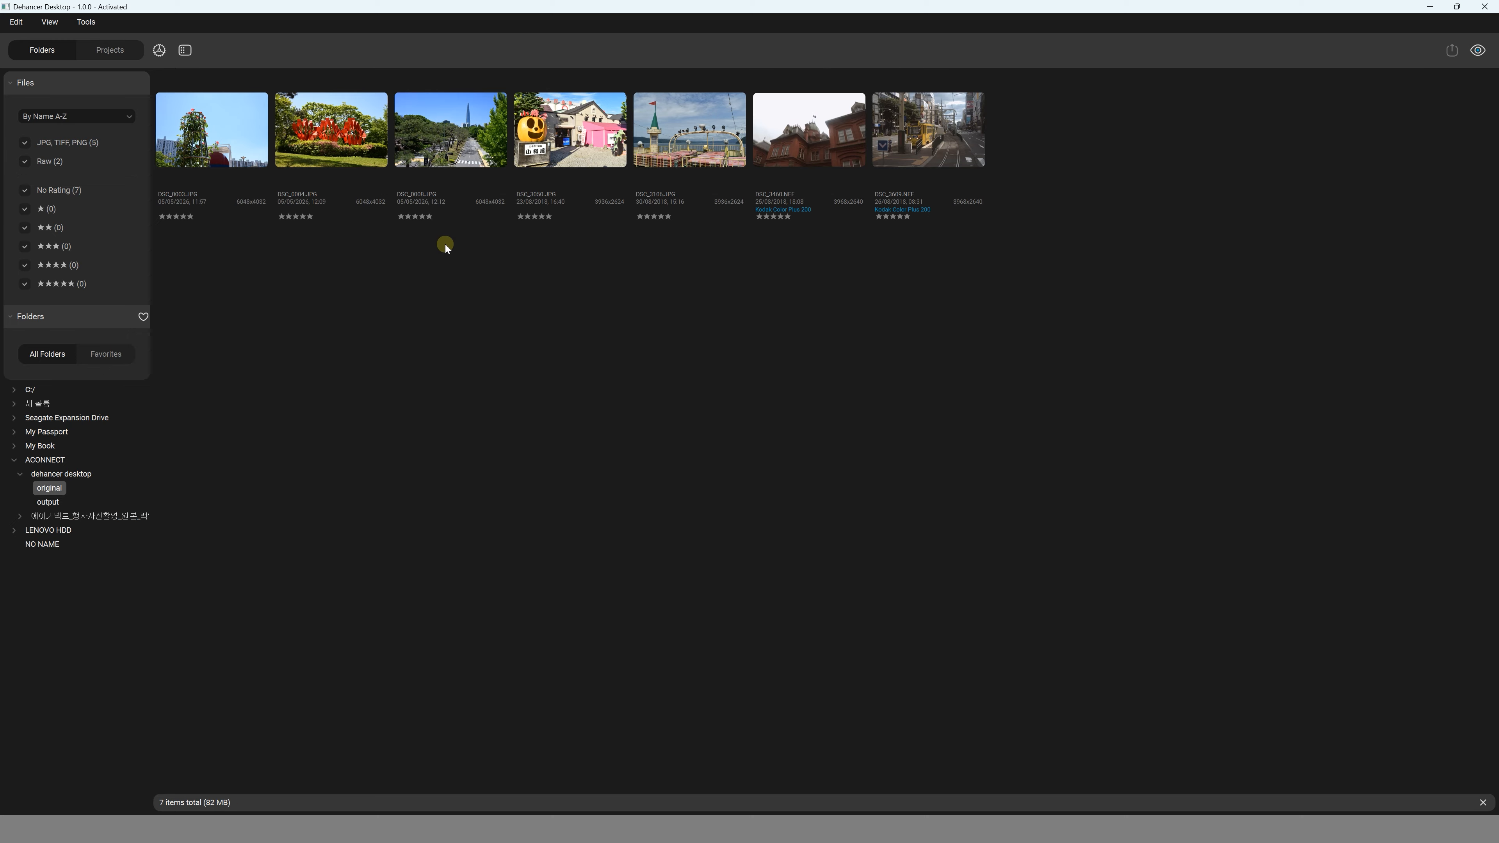
Open DSC_0008.JPG for editing, apply the Cinestill 50D film preset, and close the editor with the changes saved
left_click(455, 150)
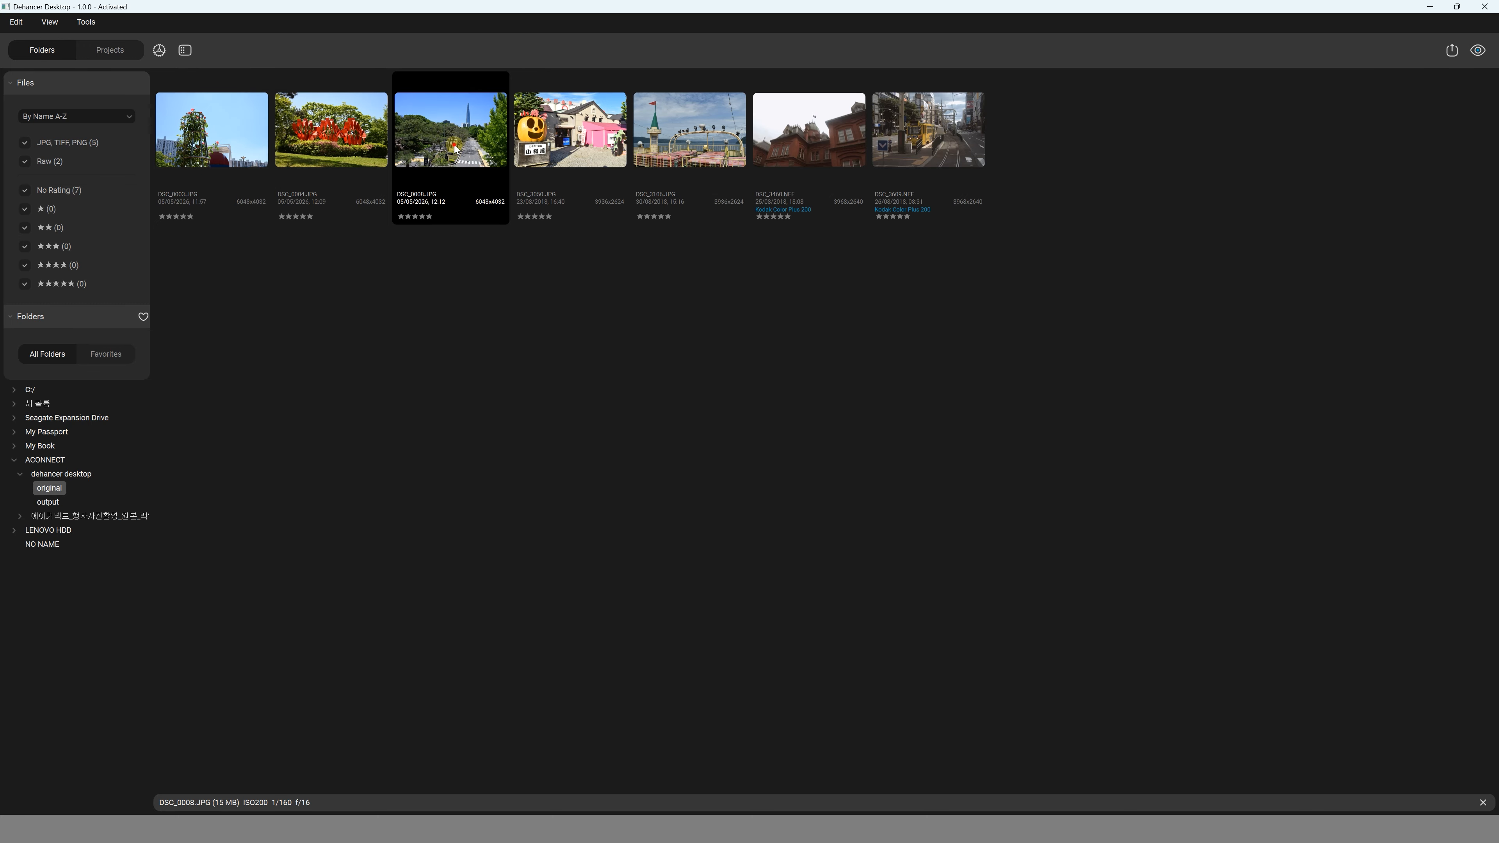
double_click(455, 150)
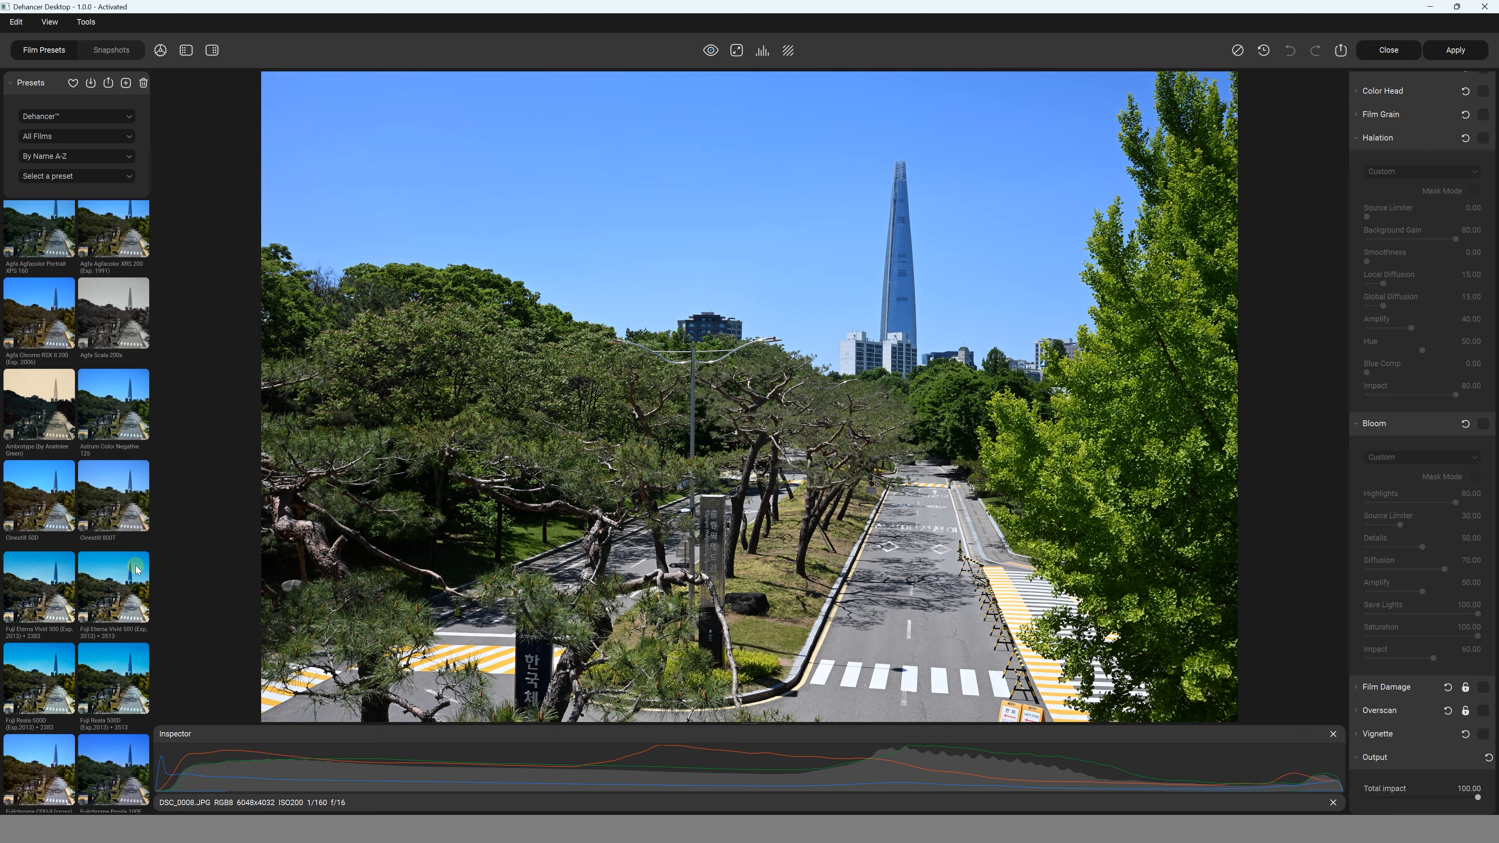
left_click(36, 511)
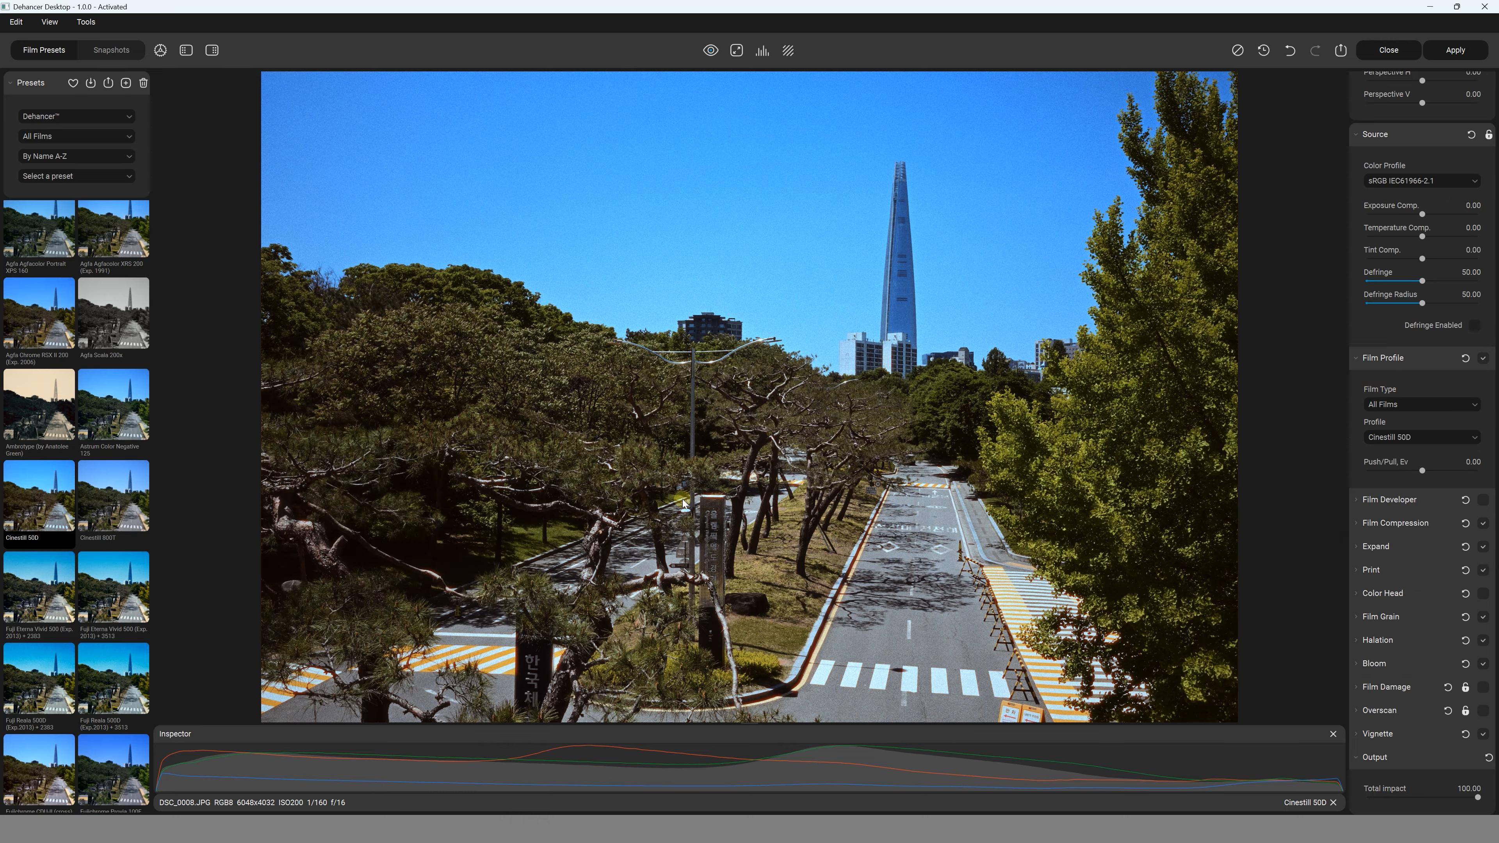
left_click(1401, 54)
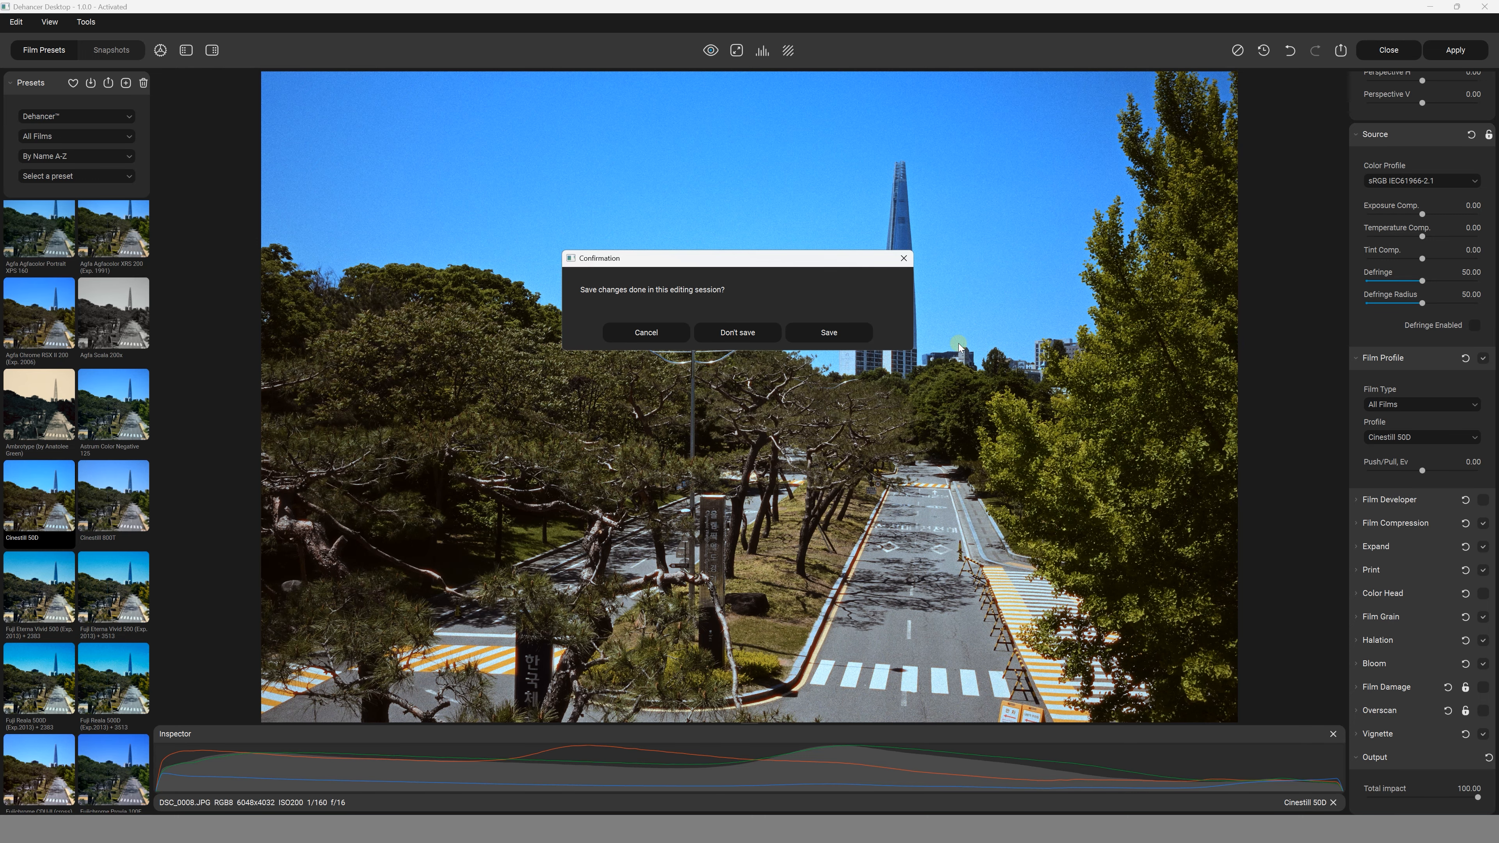
left_click(809, 332)
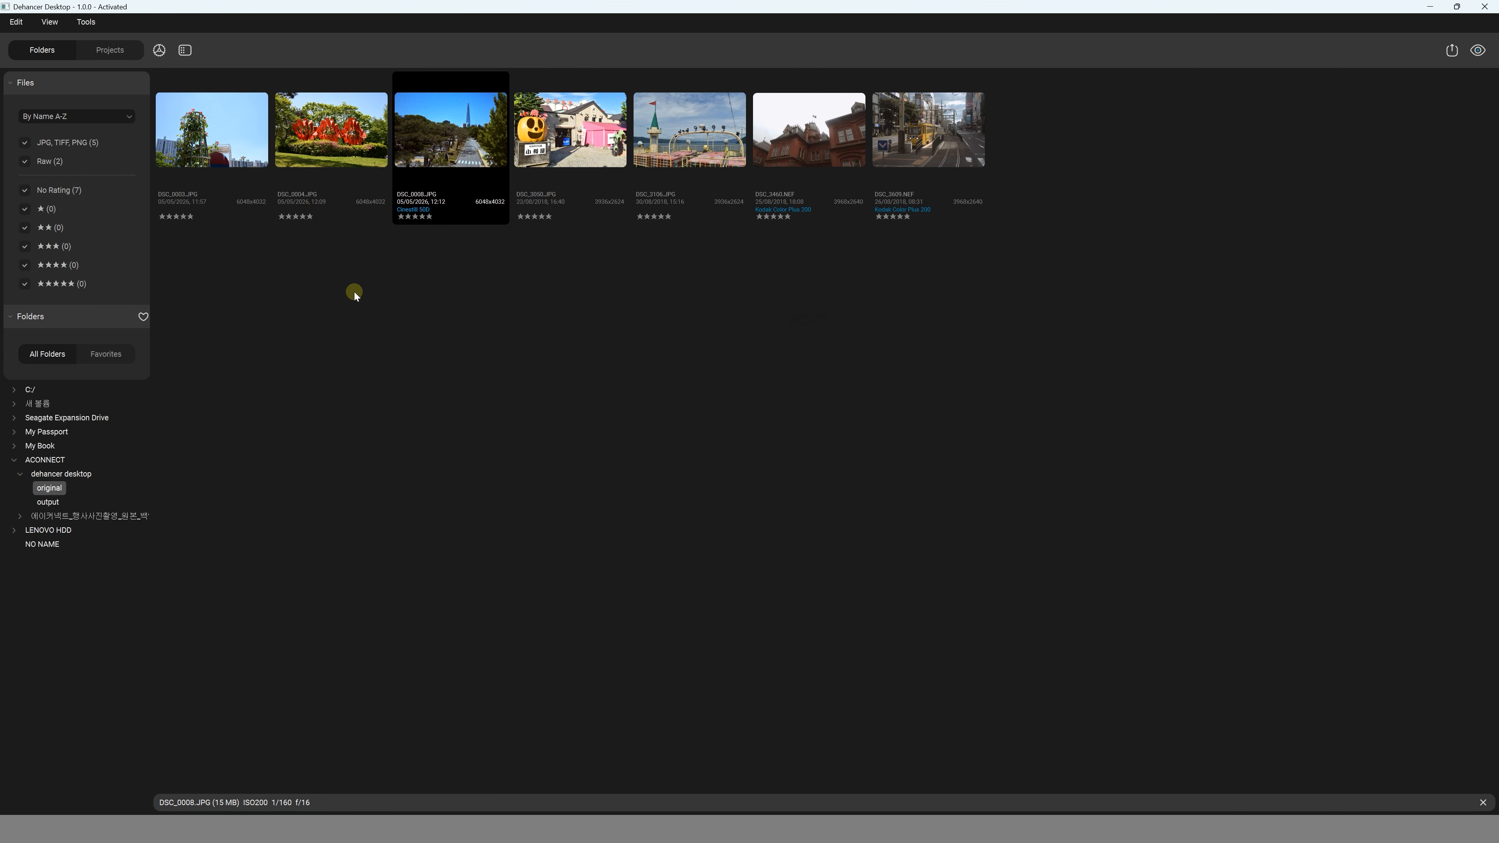
Copy the edits of DSC_0008.JPG and paste them onto DSC_0003.JPG and DSC_0004.JPG together
right_click(453, 185)
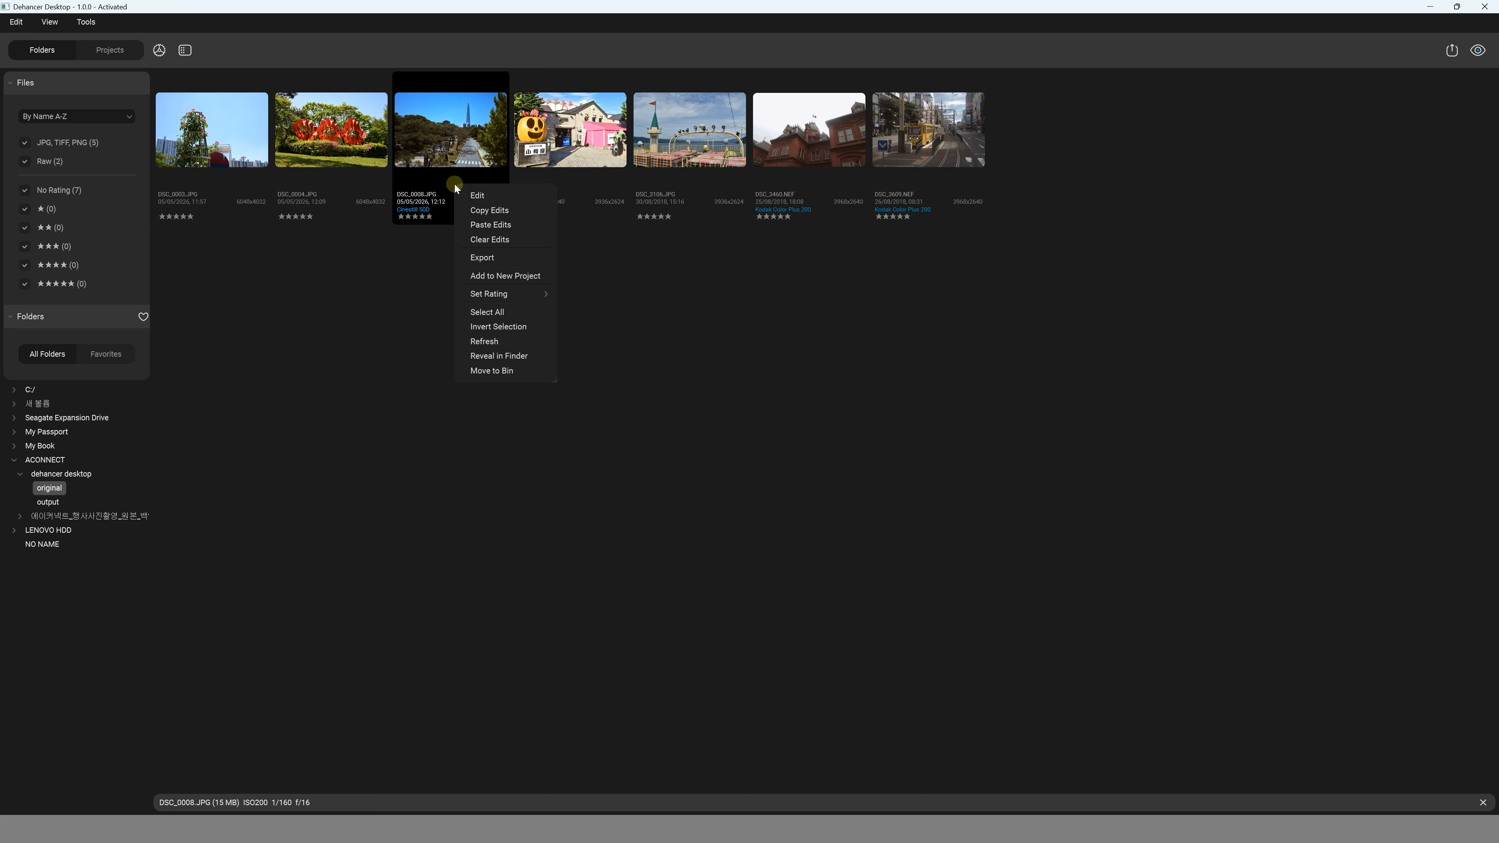
left_click(472, 210)
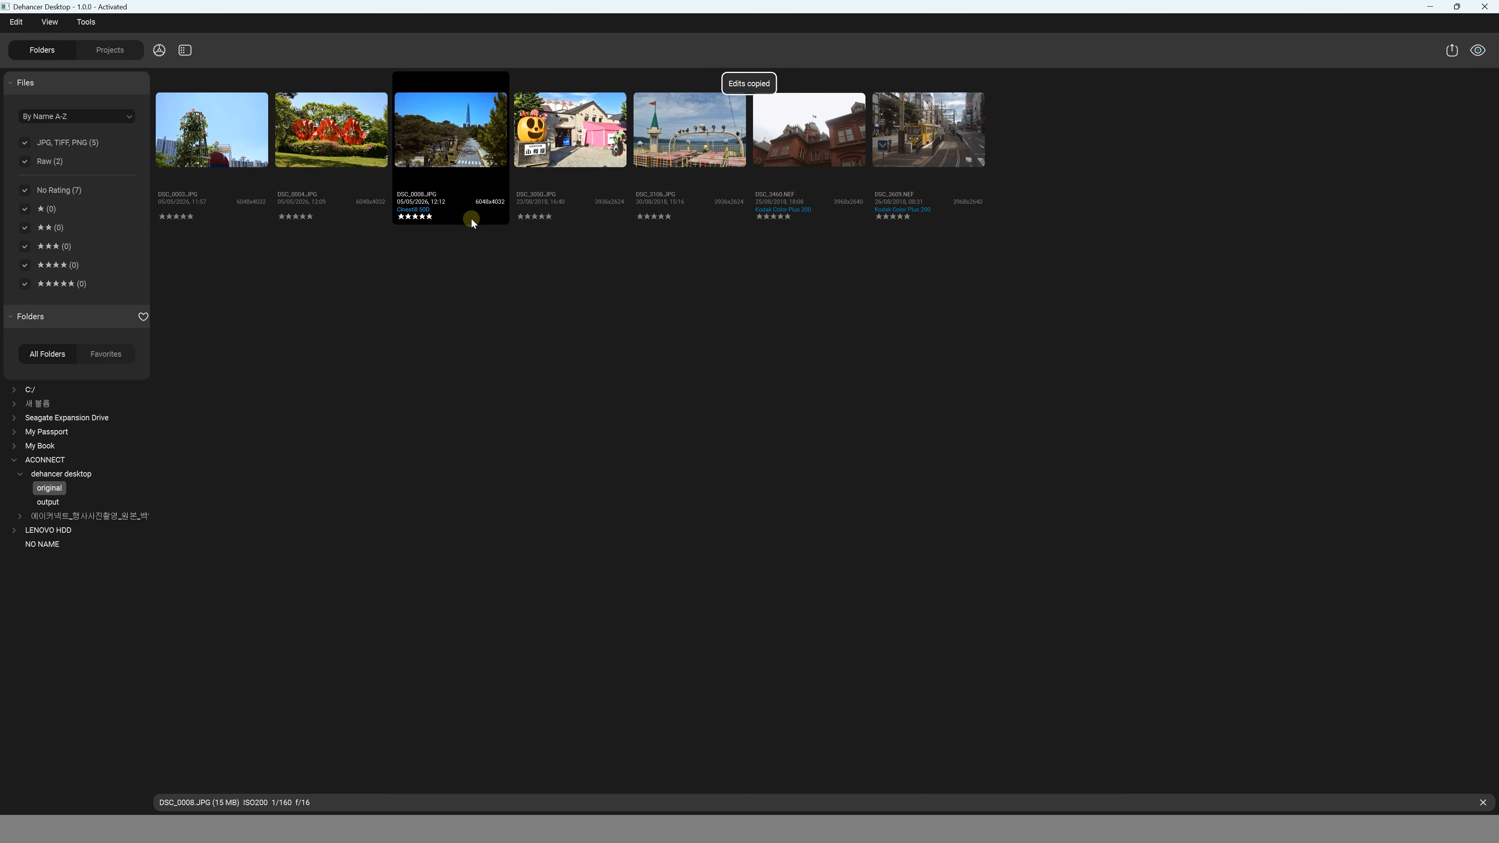
left_click(226, 153)
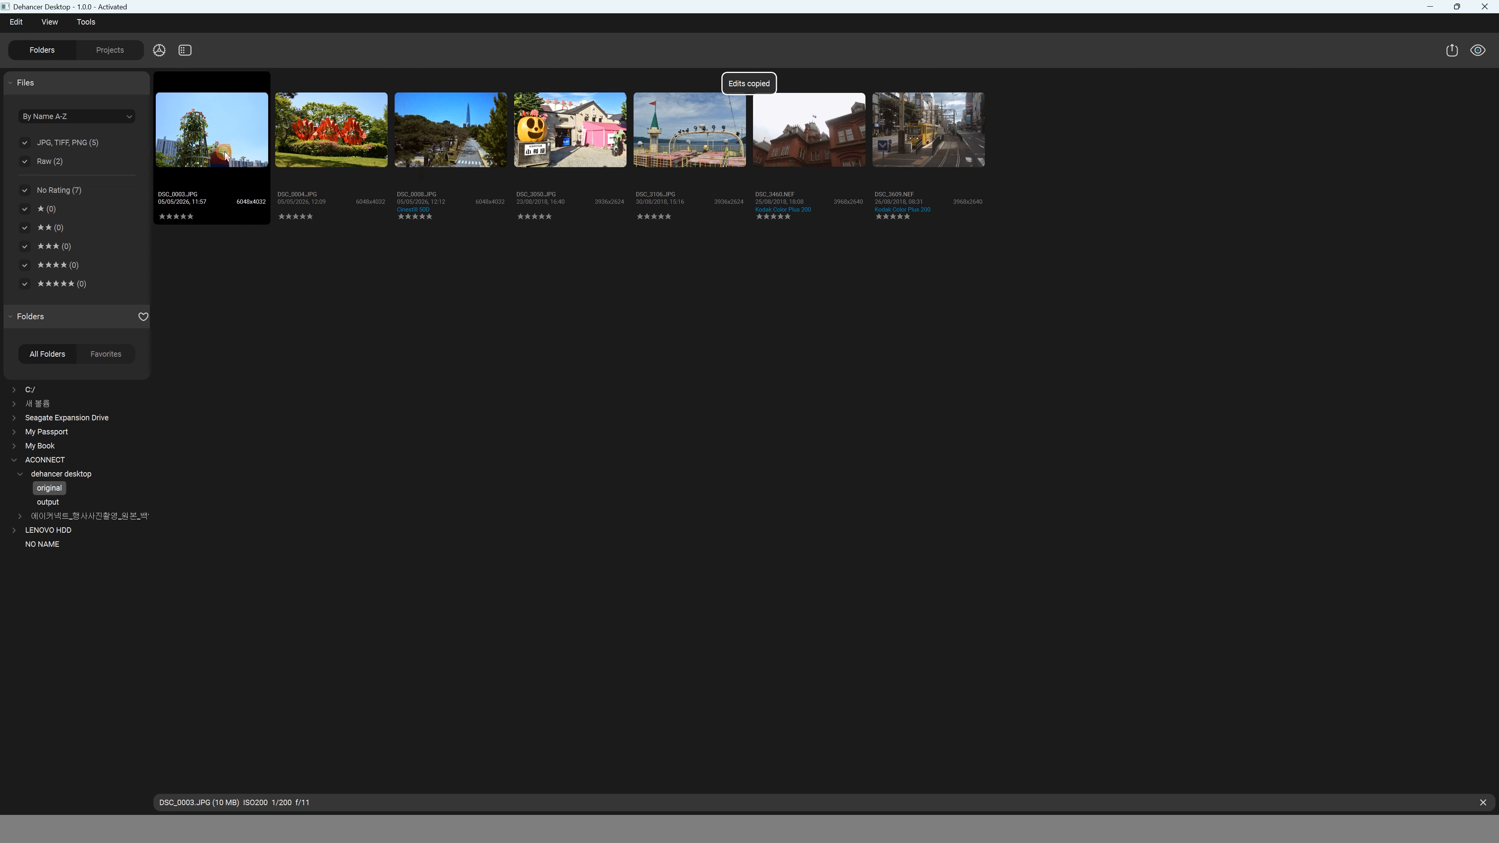
left_click(333, 154, "ctrl")
right_click(338, 154)
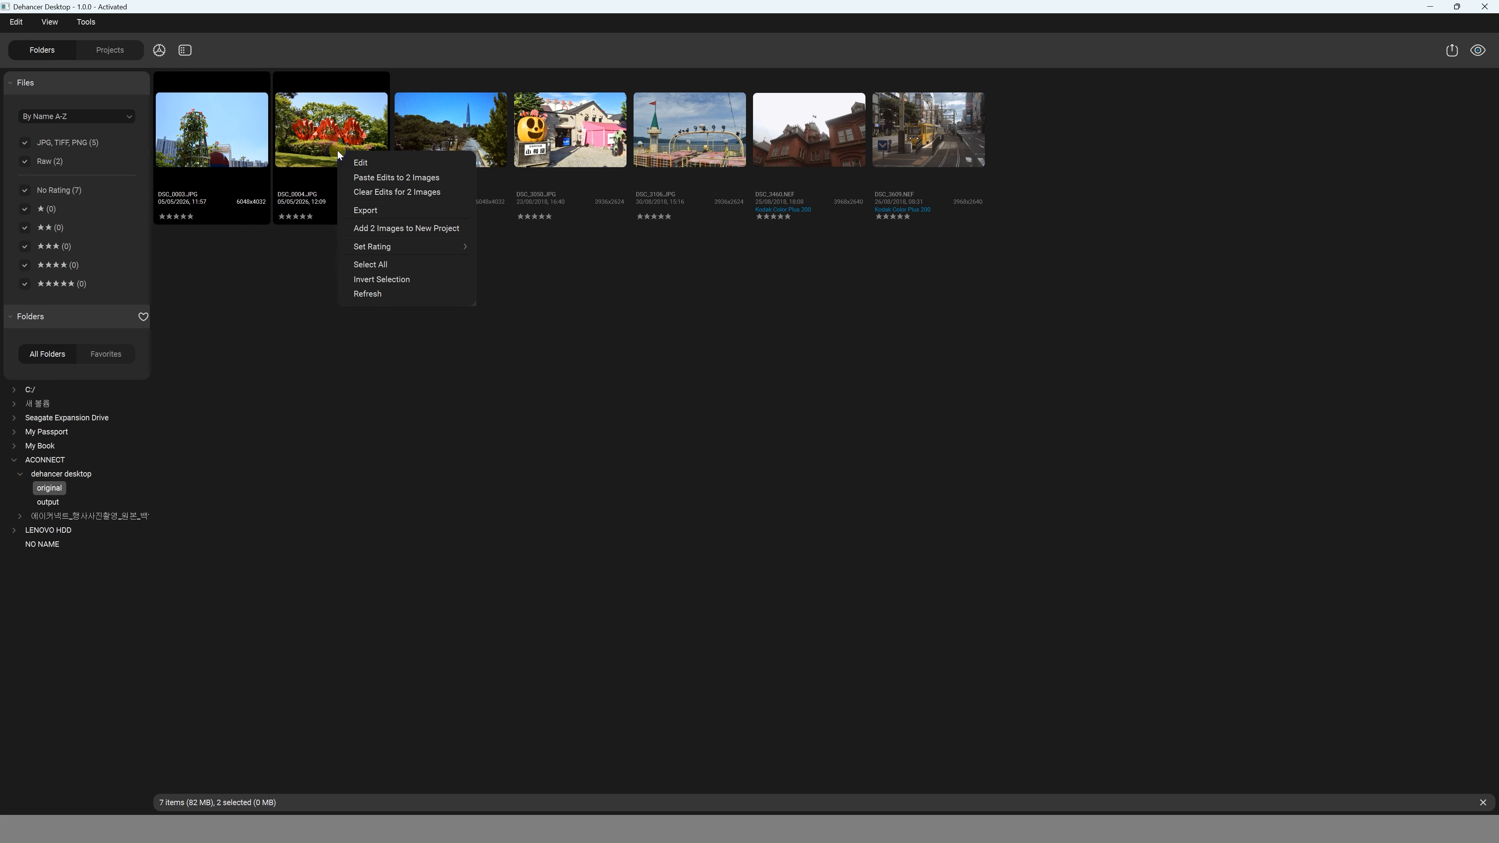
left_click(363, 177)
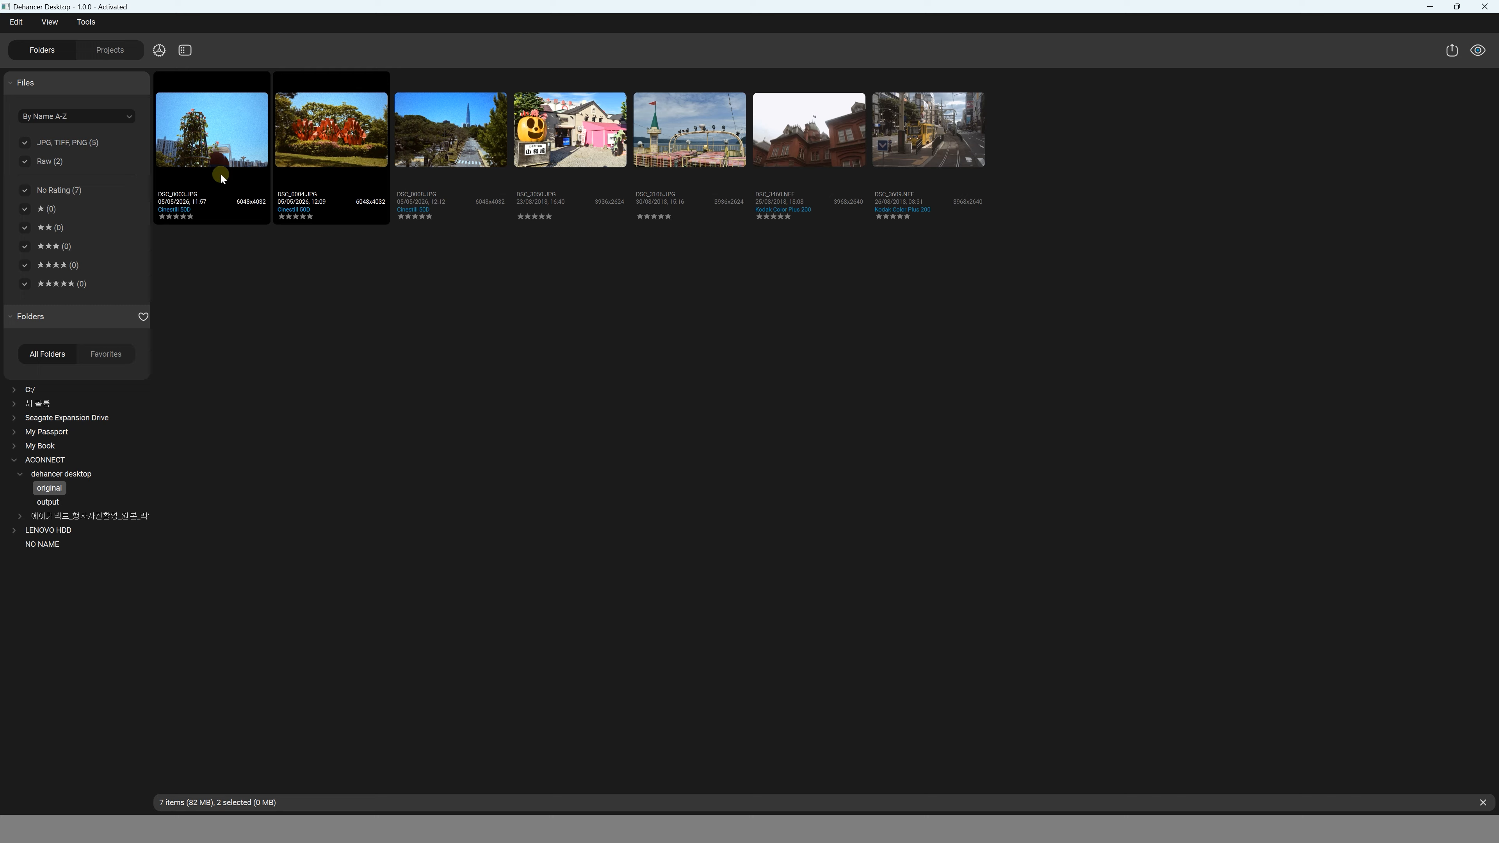
left_click(243, 165)
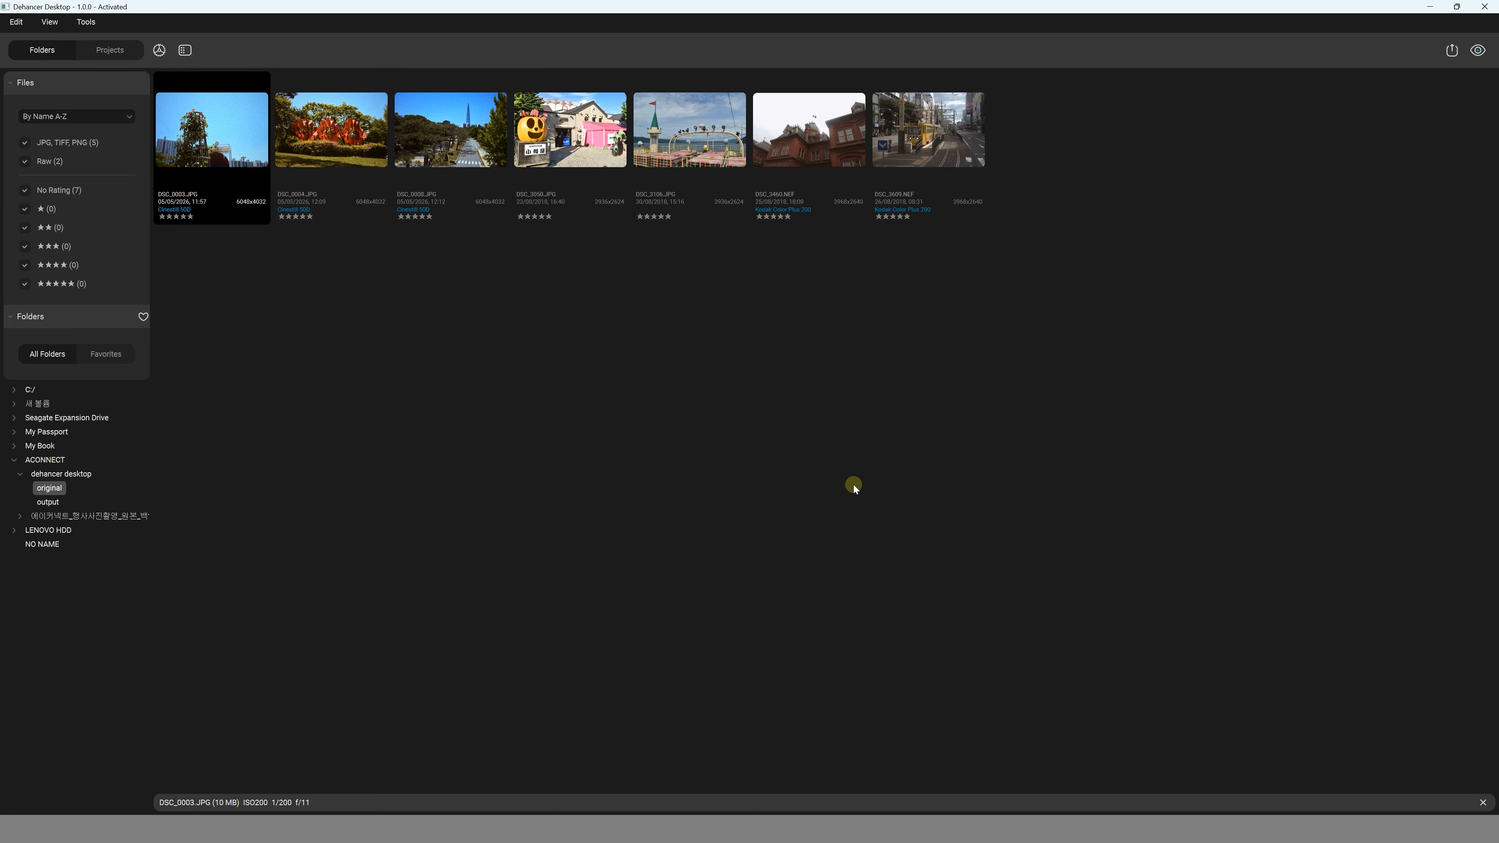